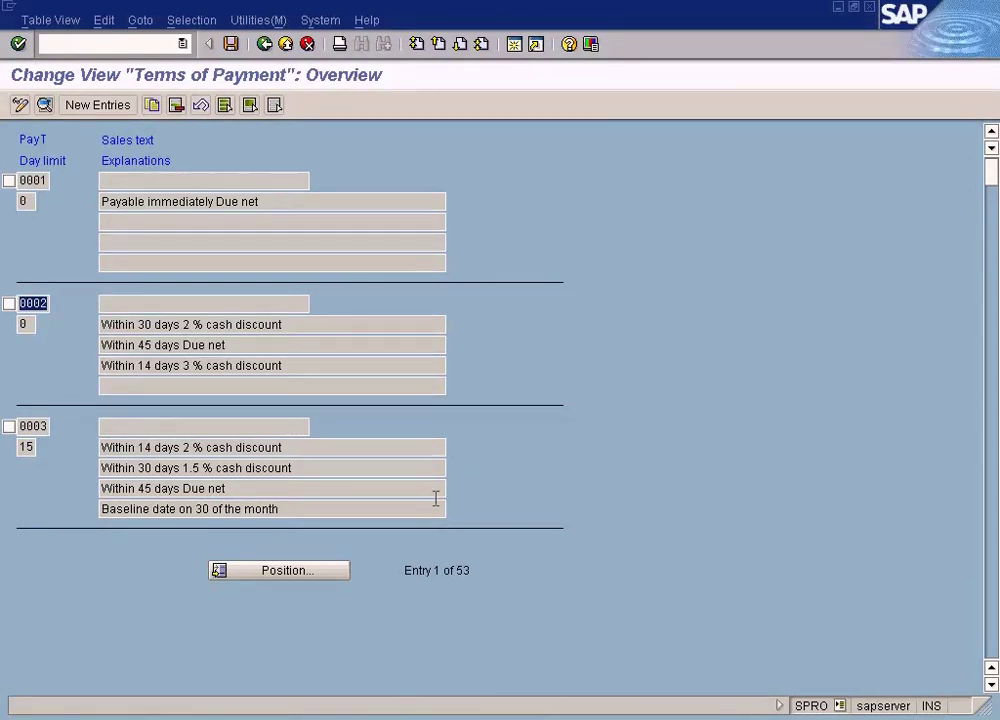
Open the details of payment term 0002 from the Terms of Payment overview and examine its settings
drag(484, 573, 372, 561)
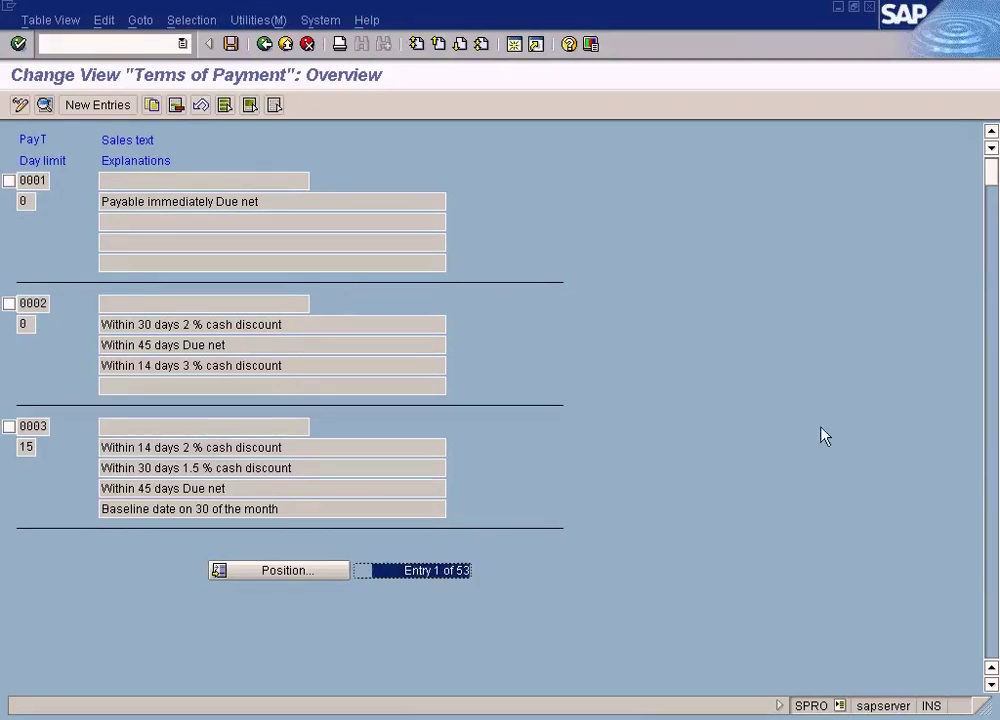
click(194, 329)
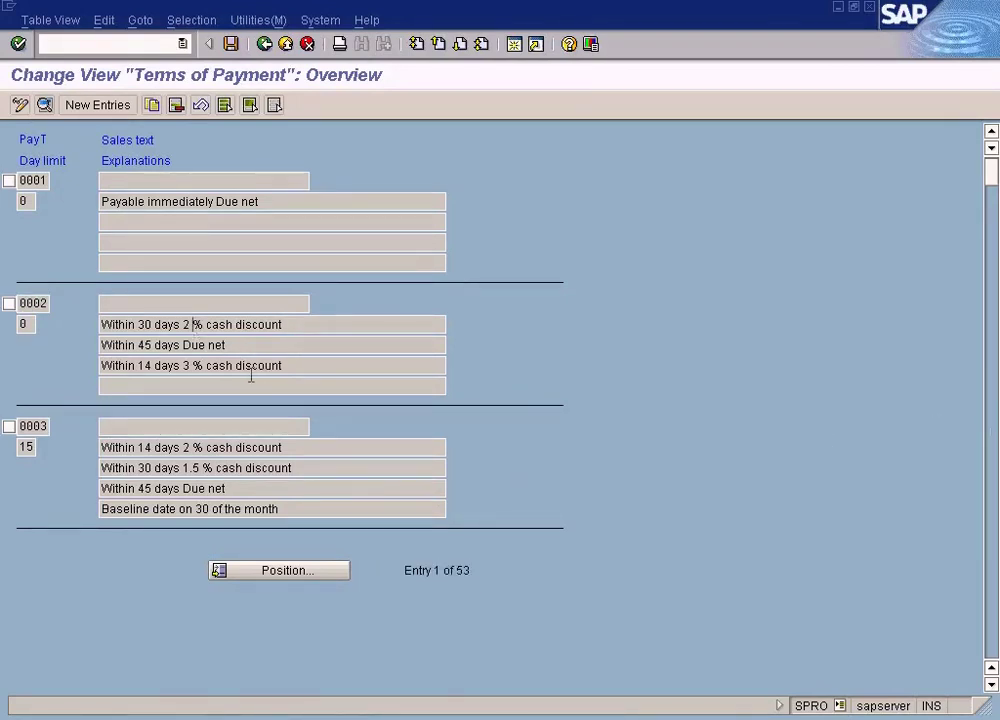
double_click(173, 326)
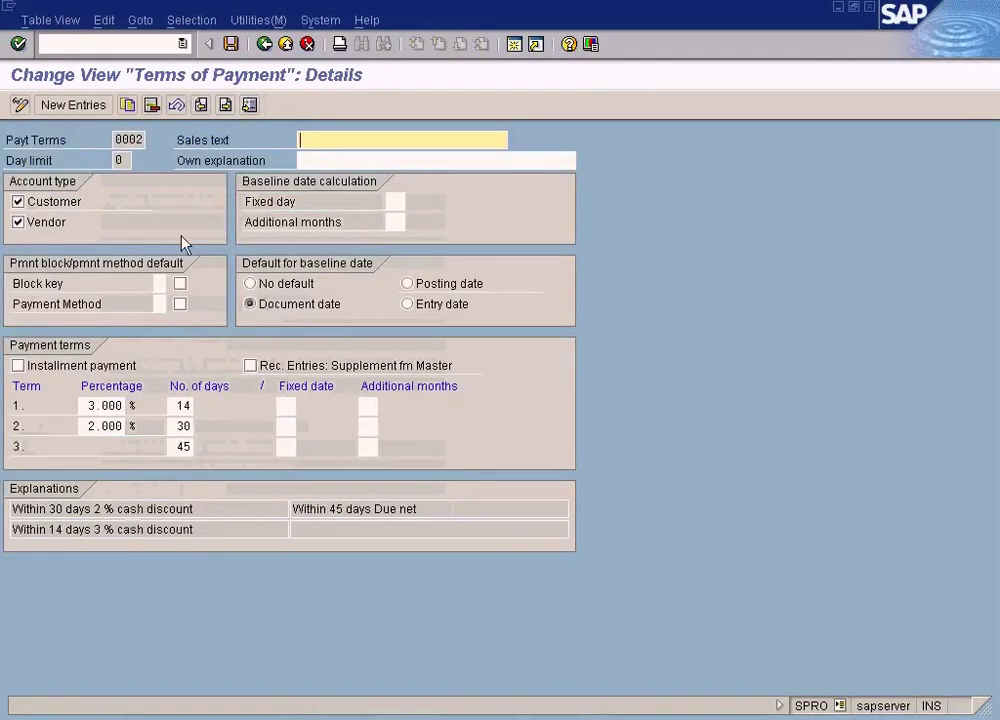
click(264, 45)
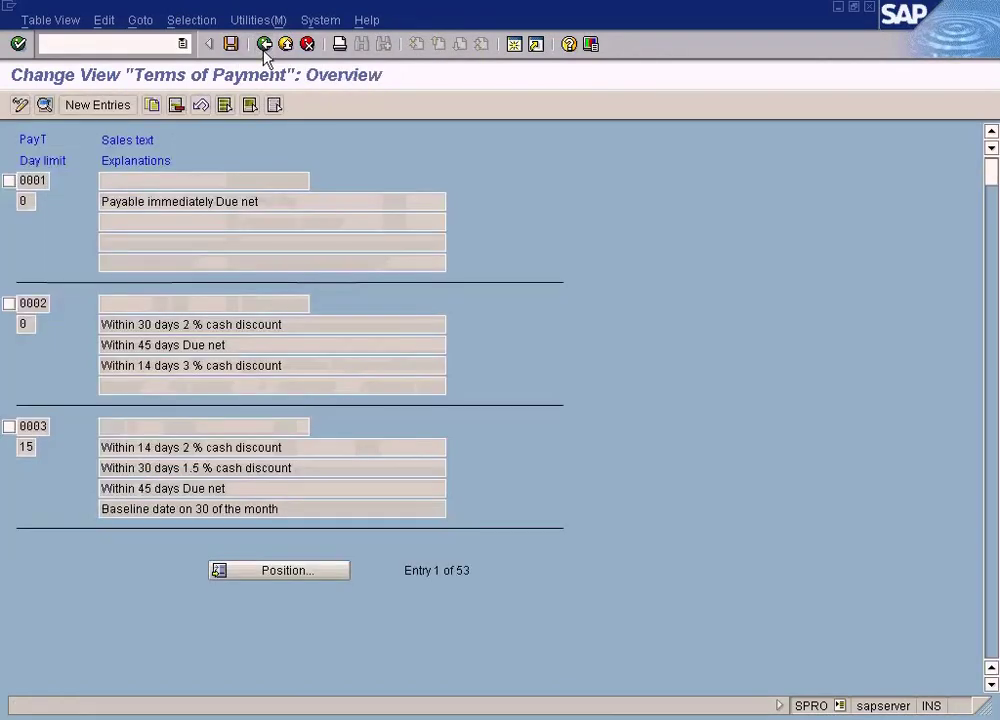
double_click(145, 314)
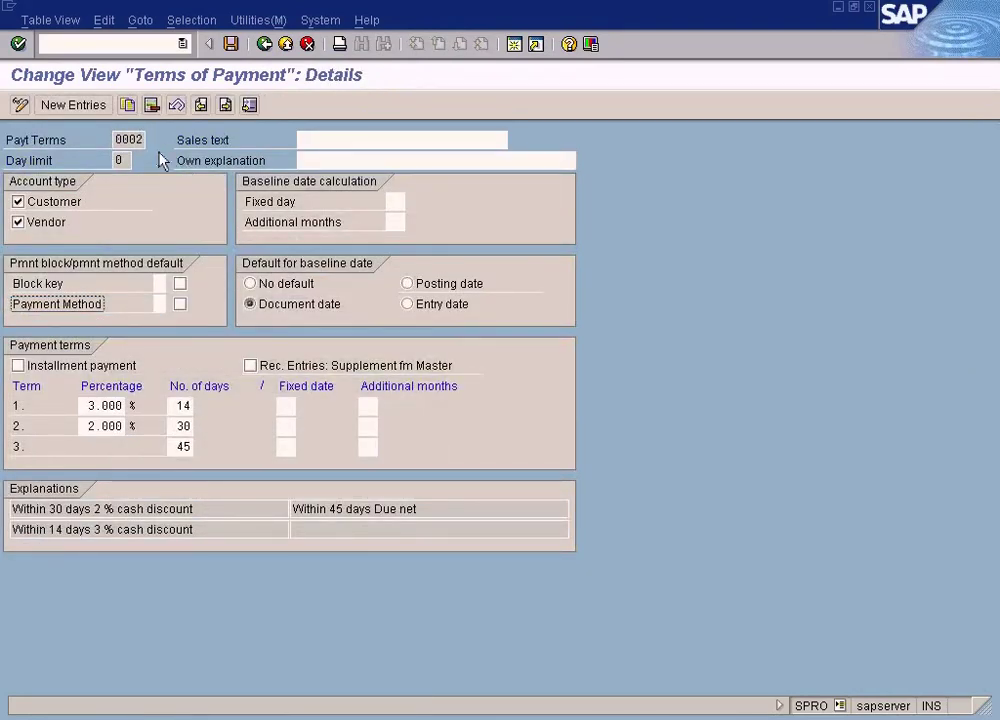
click(324, 140)
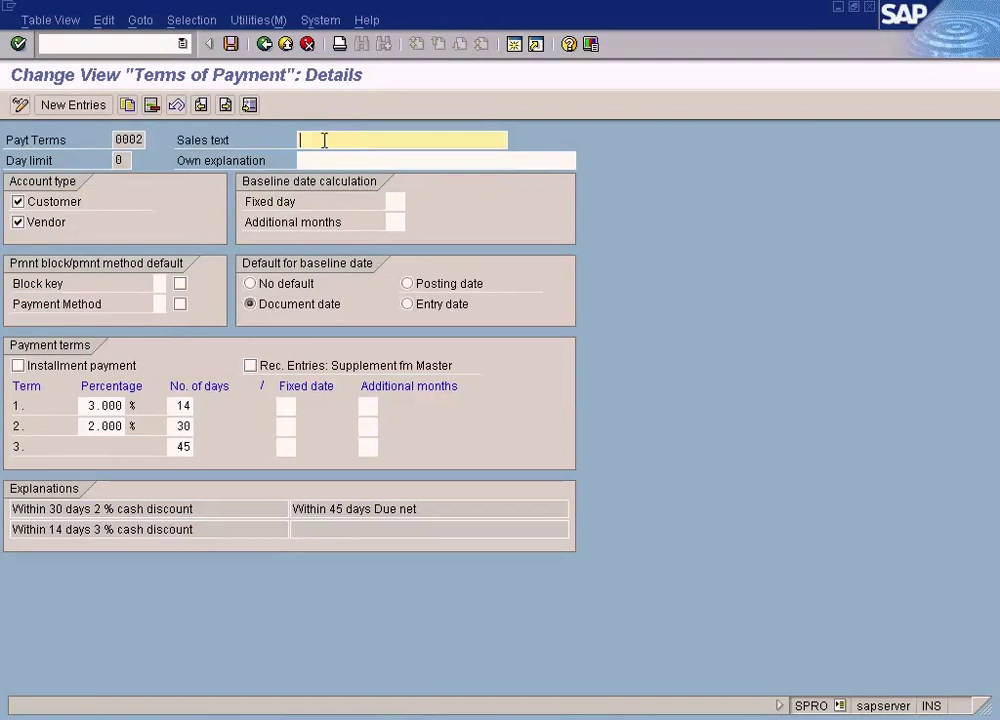
click(335, 158)
click(339, 145)
Switch to the SAP Training2.doc outline in Word and highlight the line "Defining Cash Discounts Granted"
key(alt+Tab)
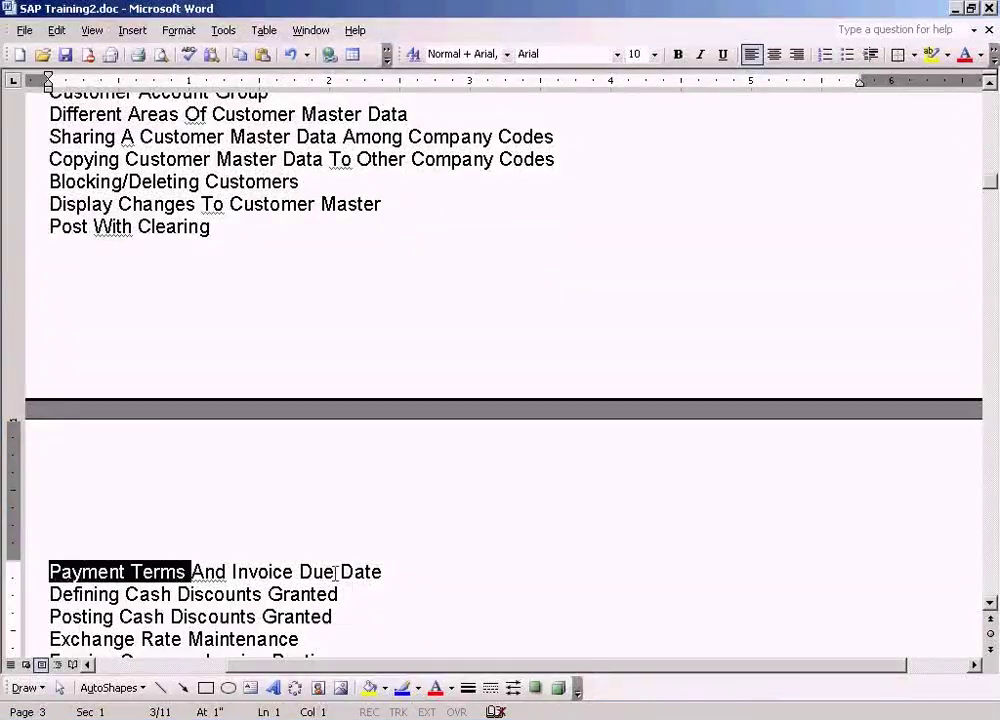
click(355, 596)
drag(355, 596, 114, 596)
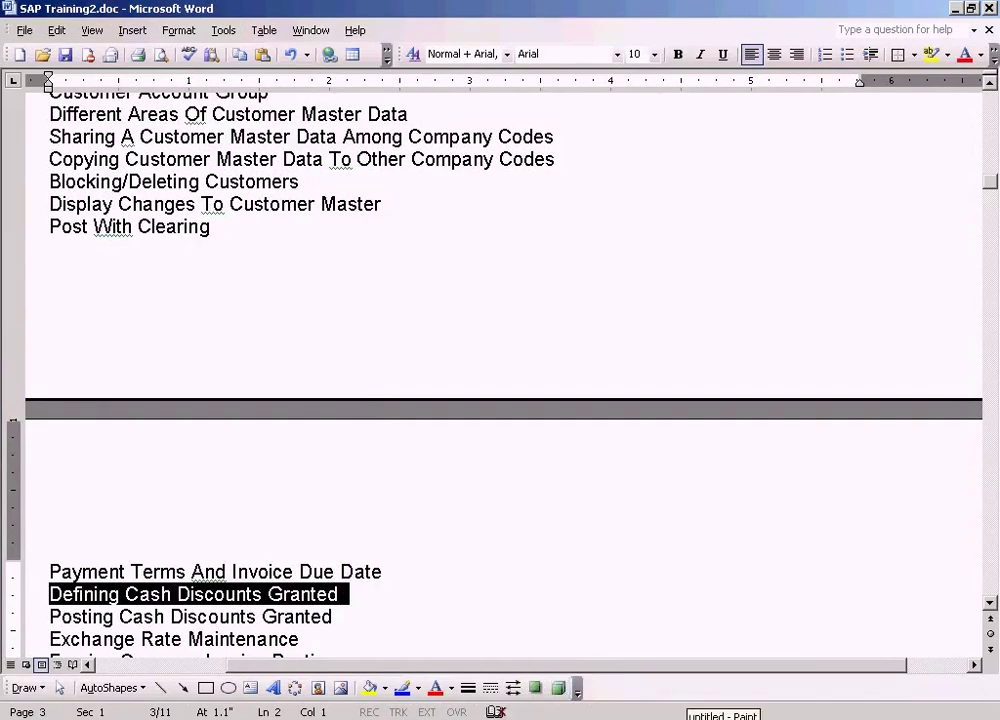
View the AR Payment Terms diagram in Paint and return to the SAP Terms of Payment details
click(690, 716)
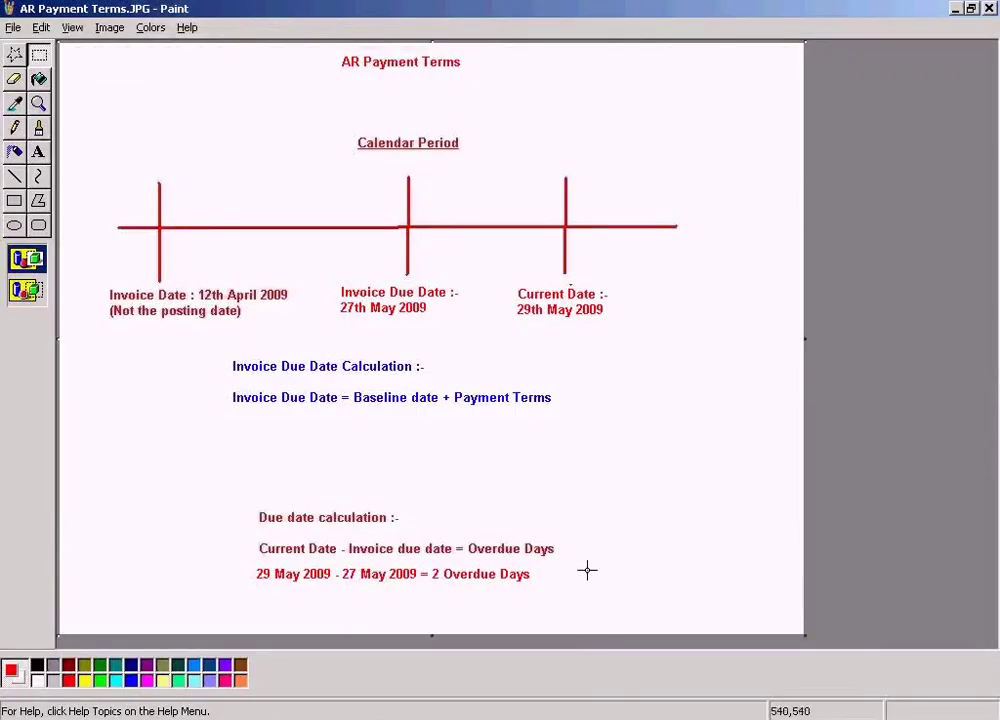
click(300, 716)
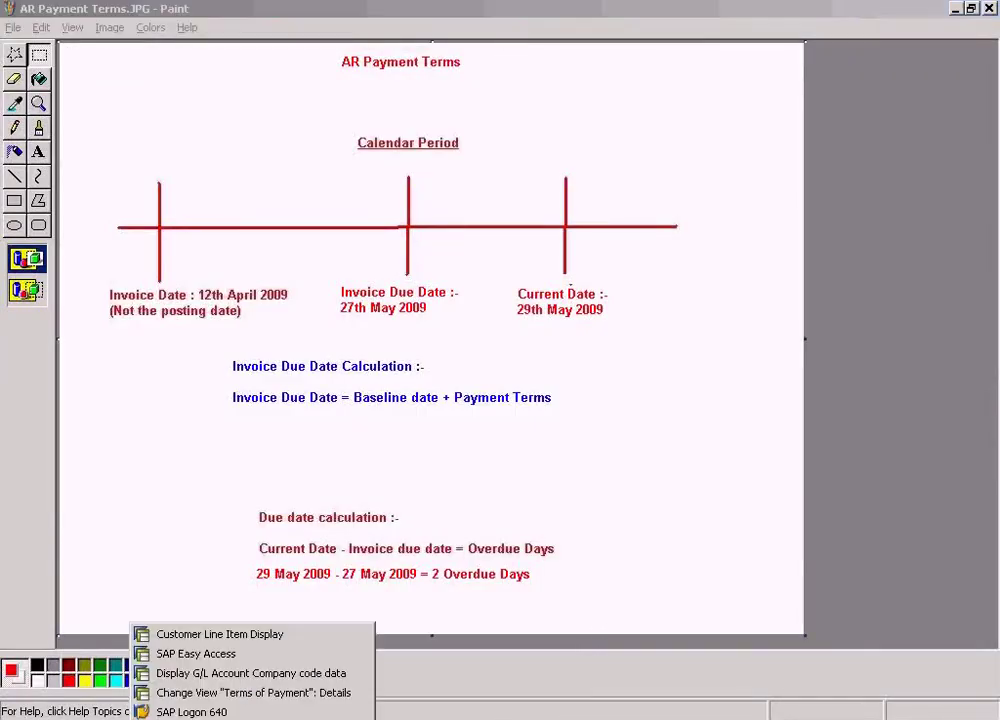
click(227, 694)
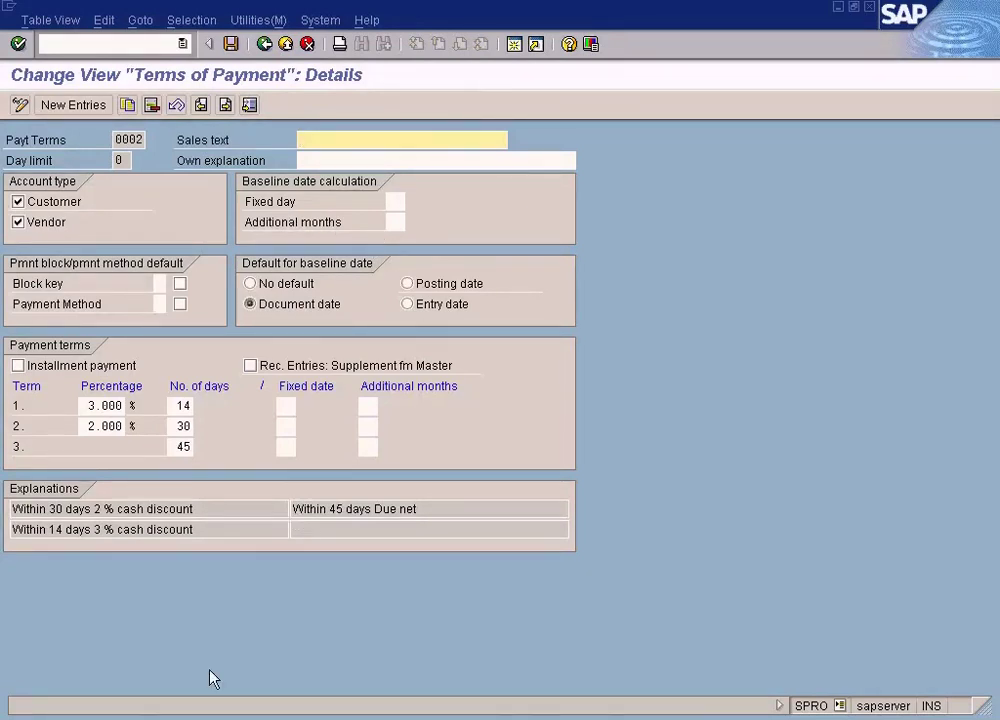
Bring up the Customer Line Item Display session and close the G/L account company code data session
click(213, 719)
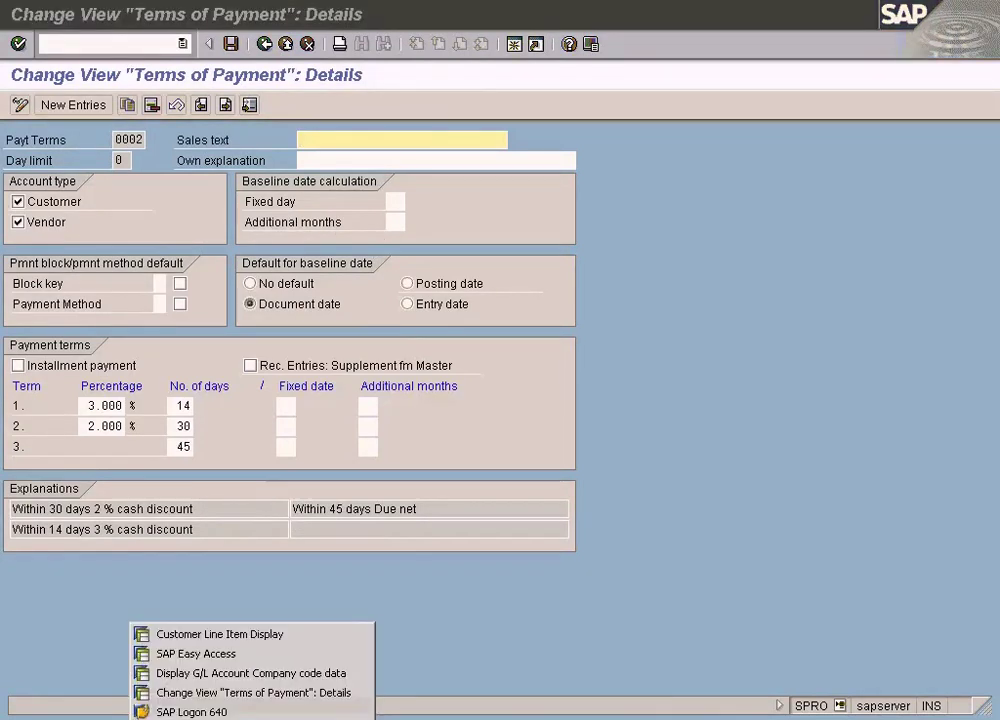
click(212, 634)
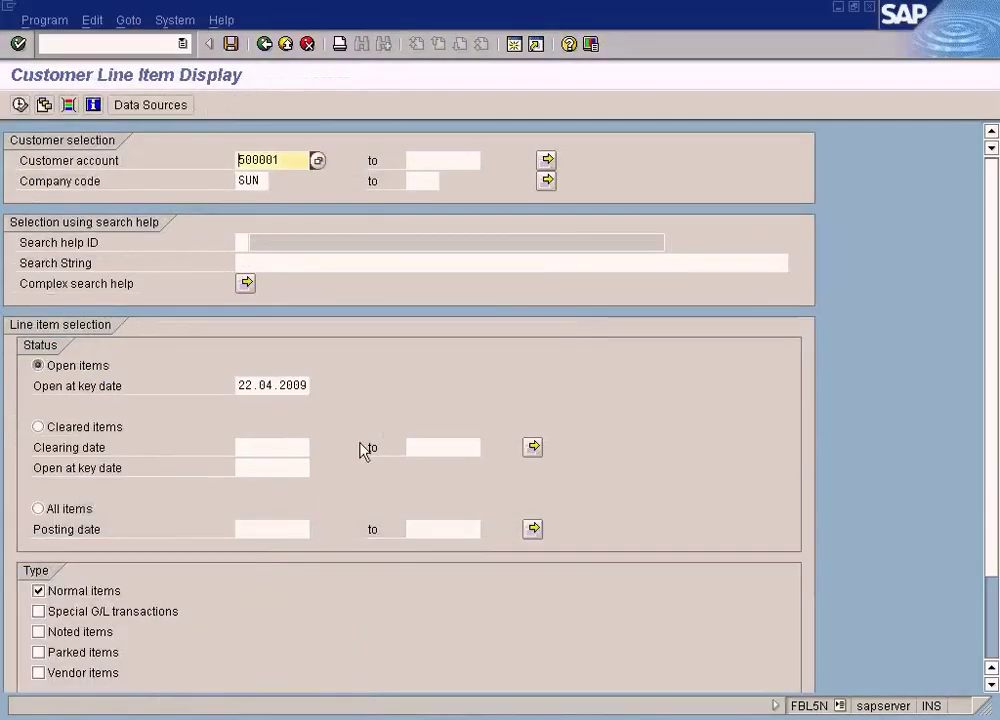
click(213, 719)
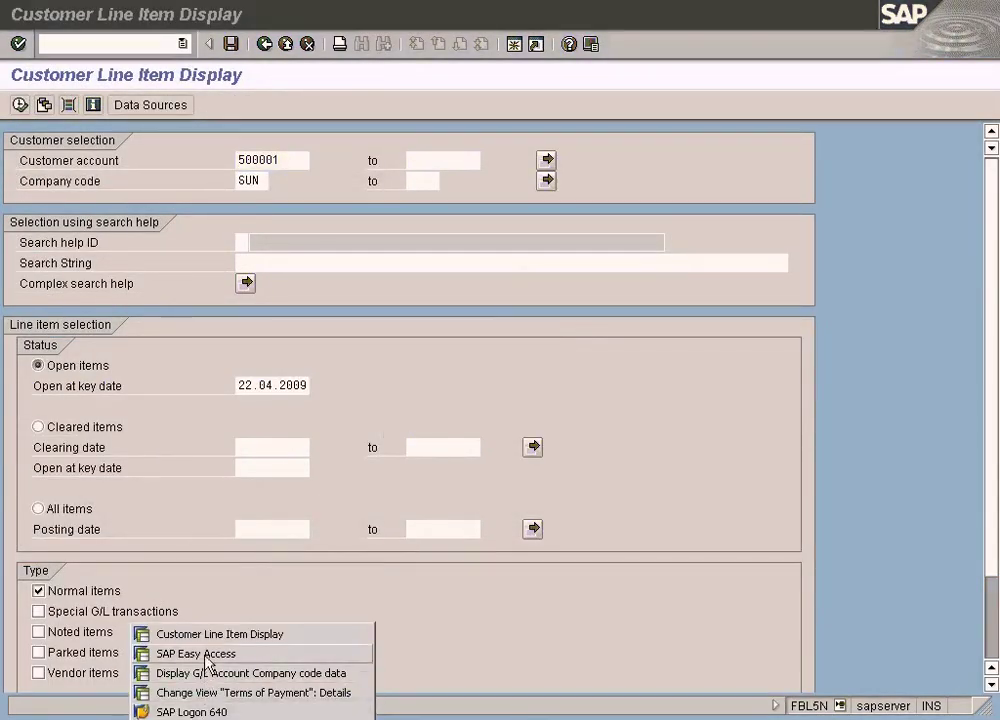
click(208, 611)
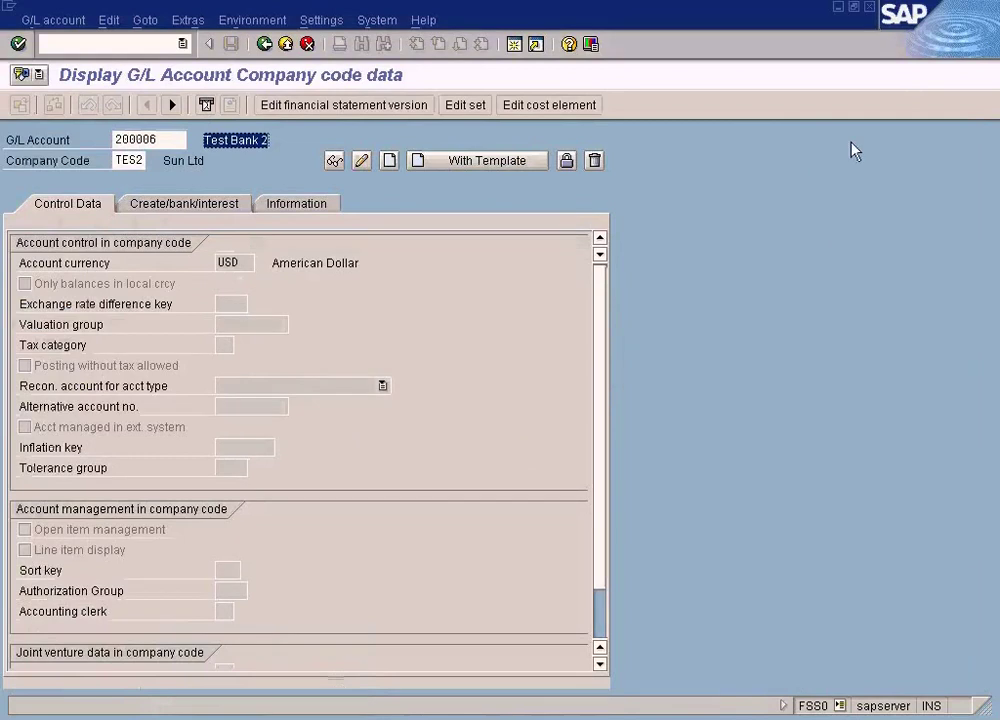
click(869, 7)
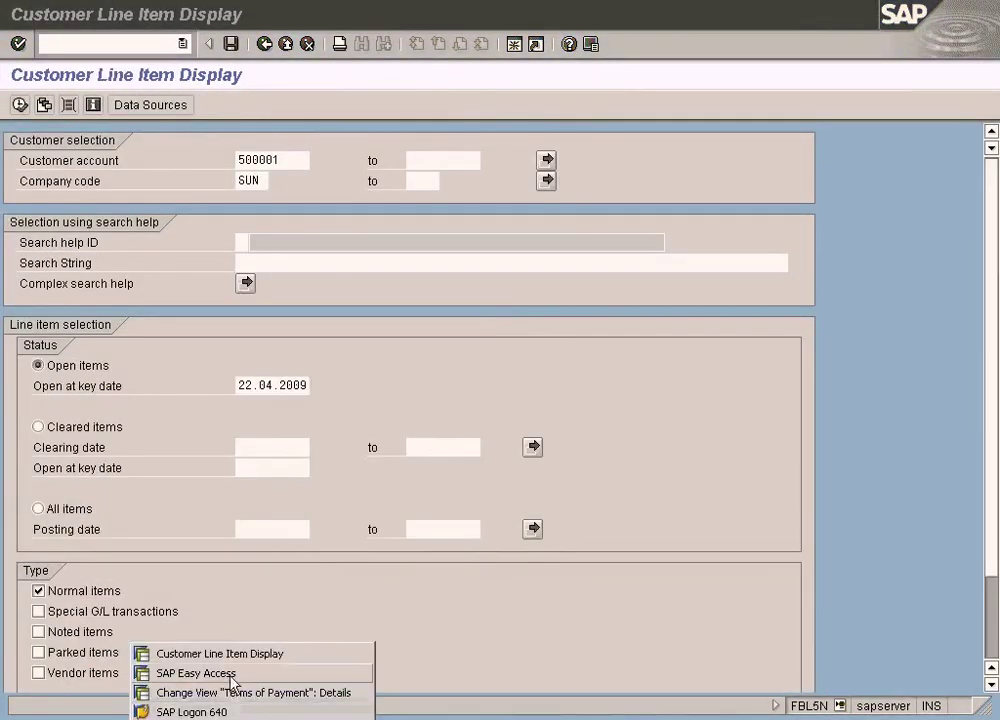
From SAP Easy Access, open the Accounts Receivable customer master record for change in company code SUN, keeping the preset customer
click(200, 671)
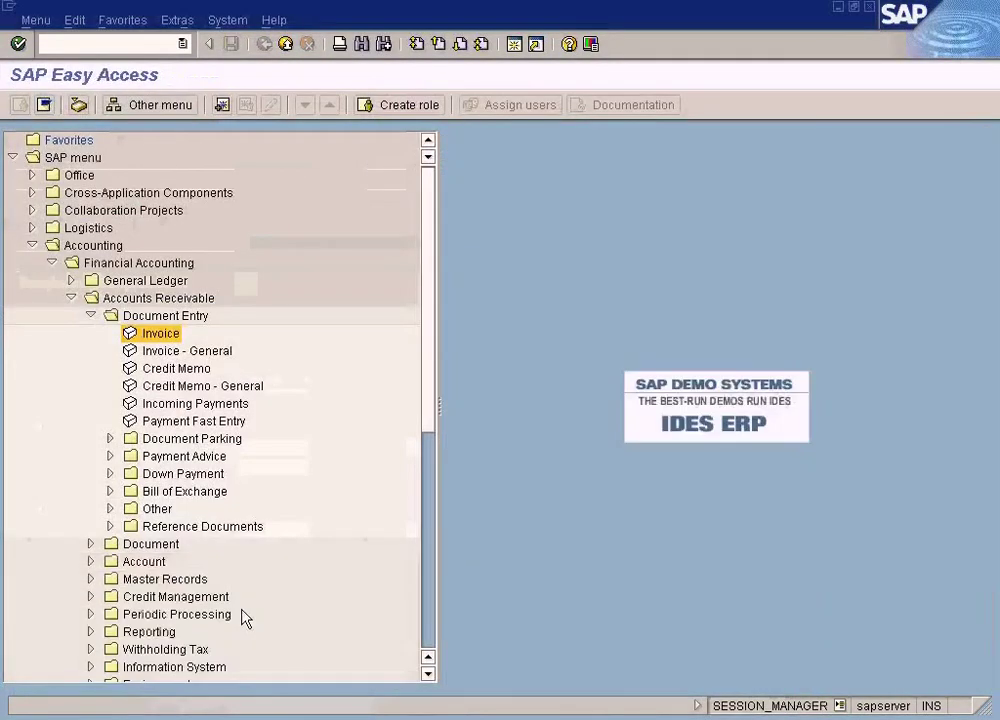
click(71, 298)
click(71, 298)
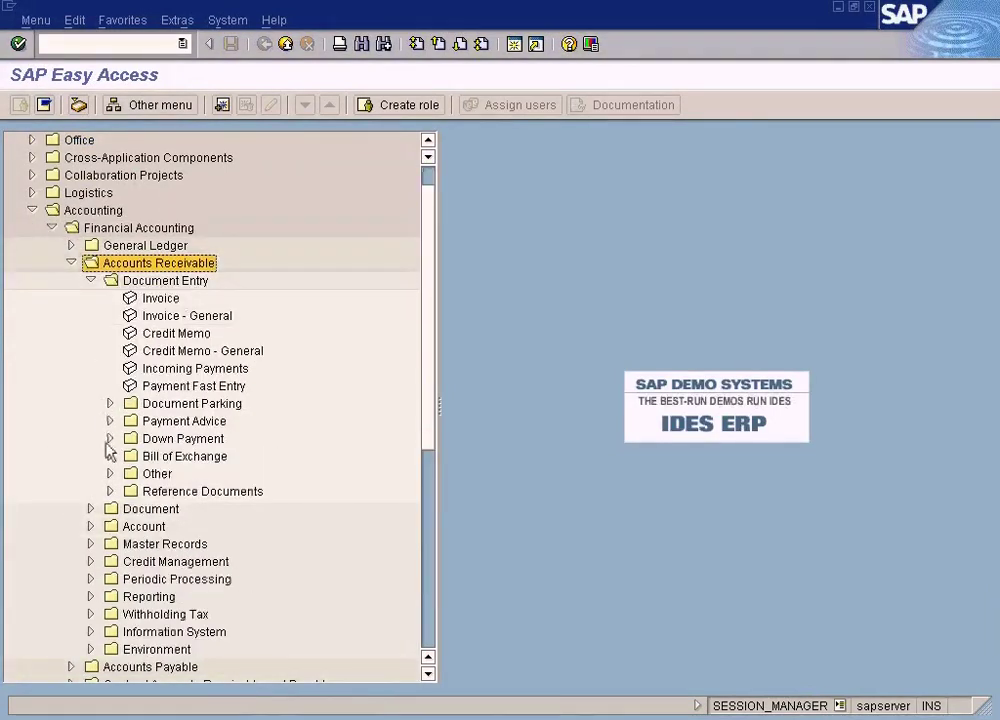
click(90, 543)
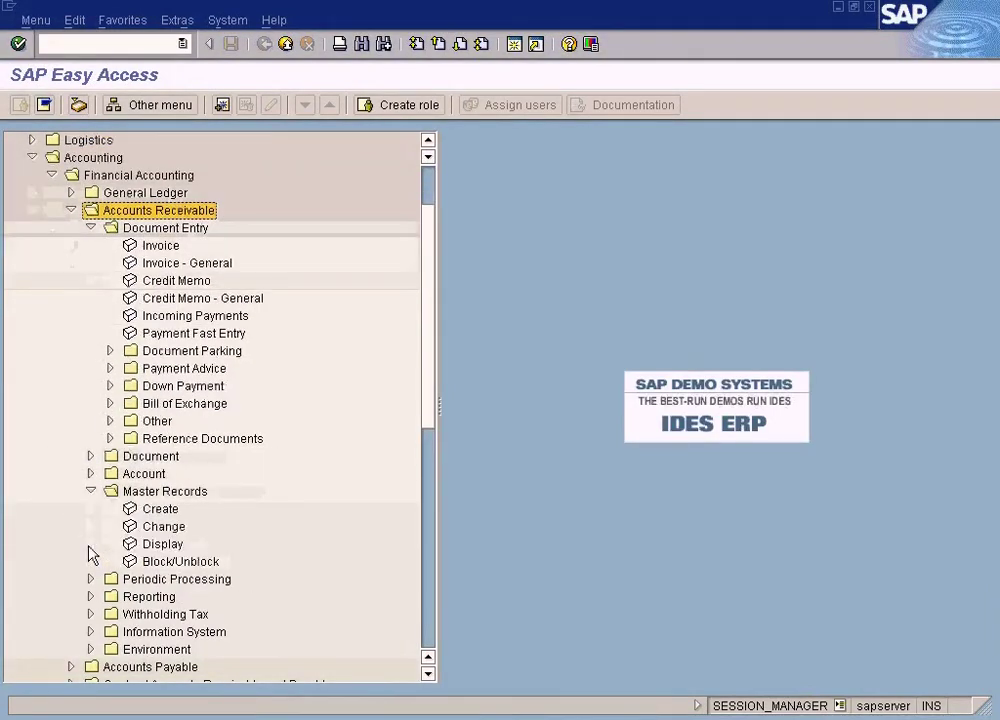
double_click(161, 530)
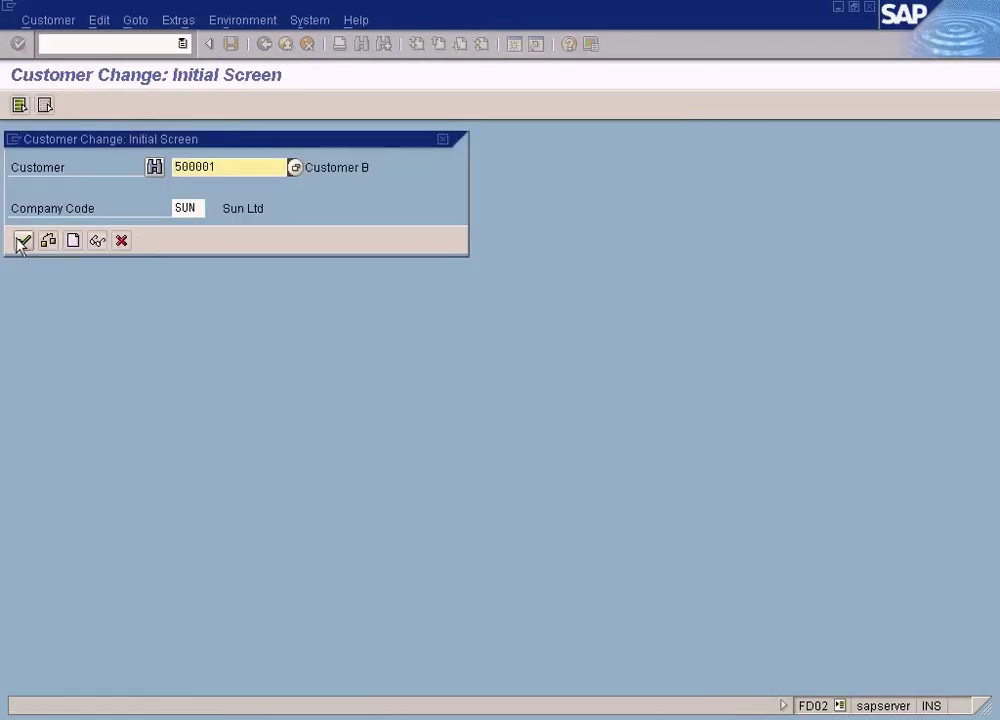
click(21, 242)
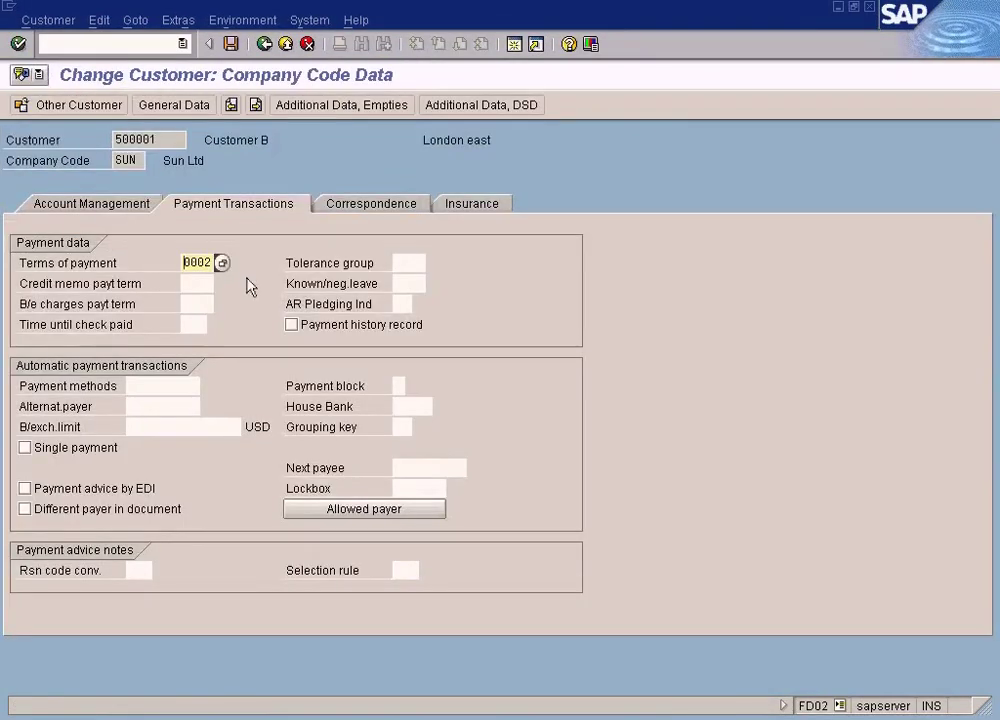
Open the list of available values for the customer's terms of payment
click(190, 283)
click(196, 262)
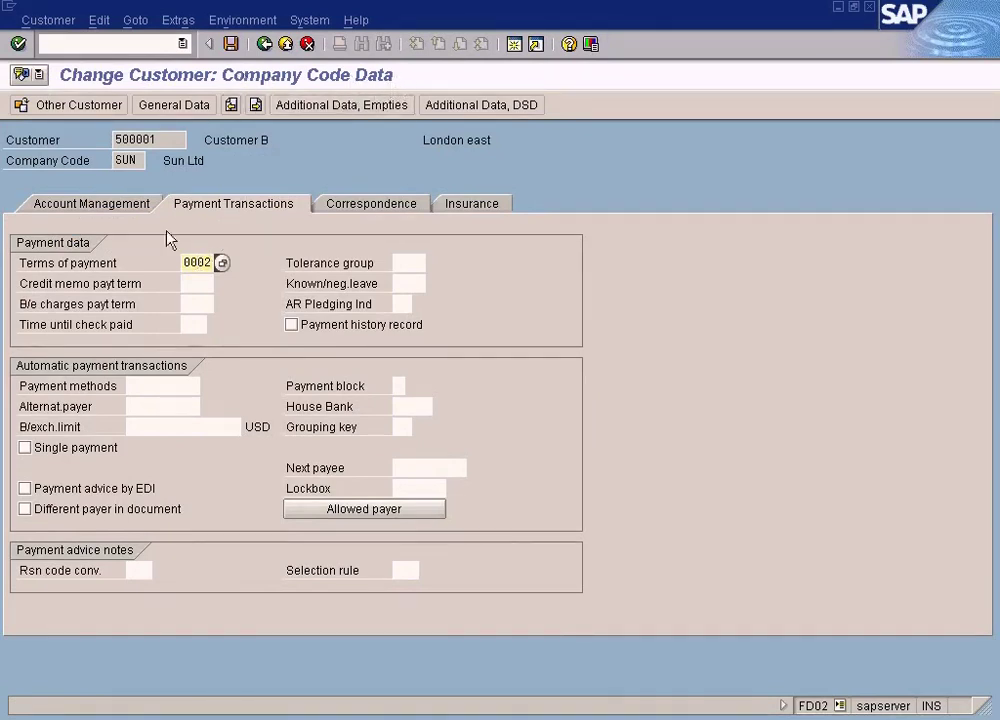
drag(184, 262, 212, 262)
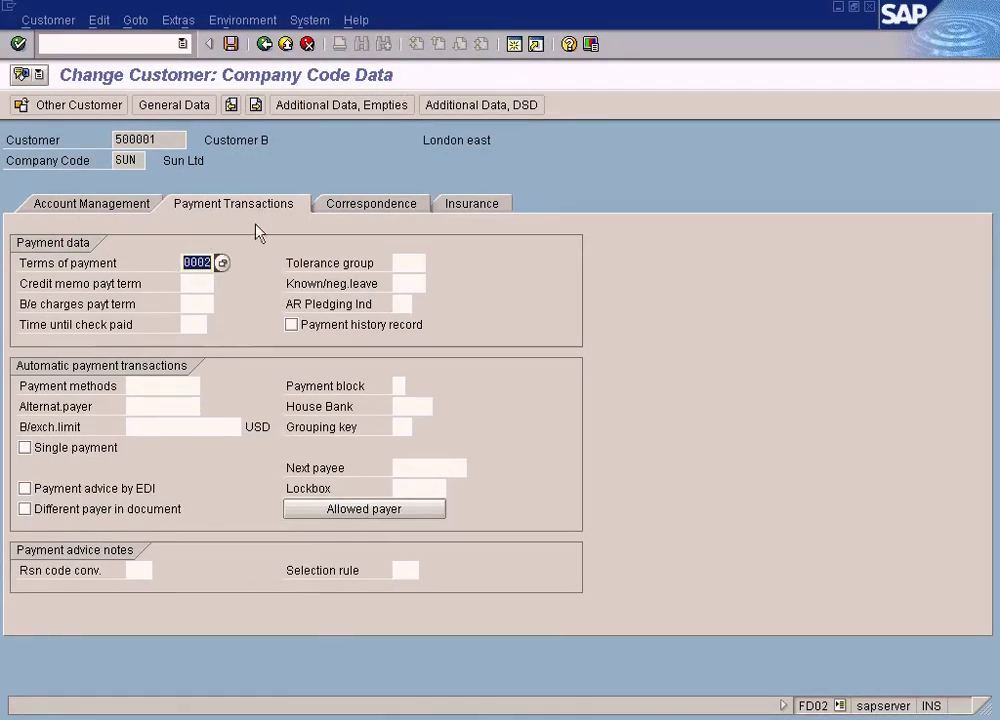
click(198, 267)
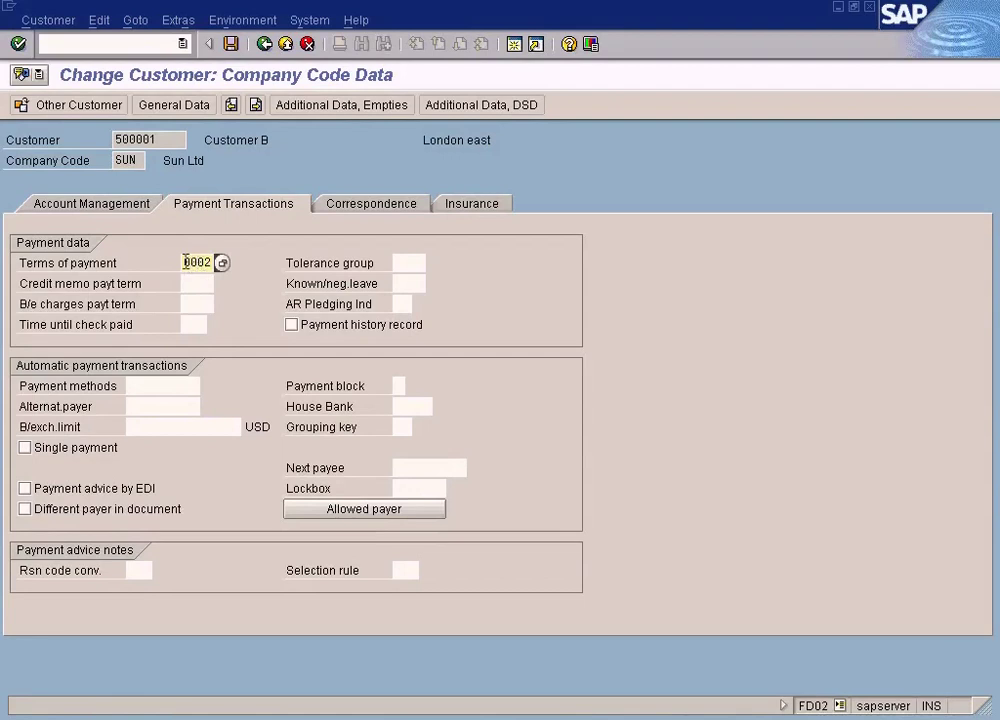
click(222, 262)
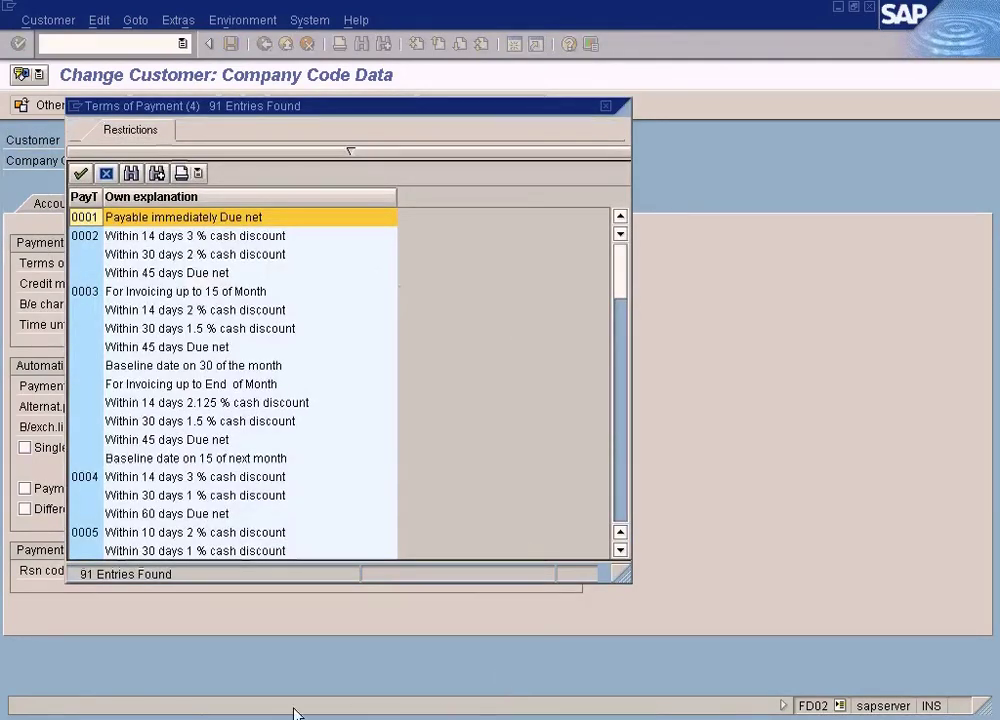
Check the Terms of Payment overview in the configuration session and return to the customer's payment terms list
click(223, 693)
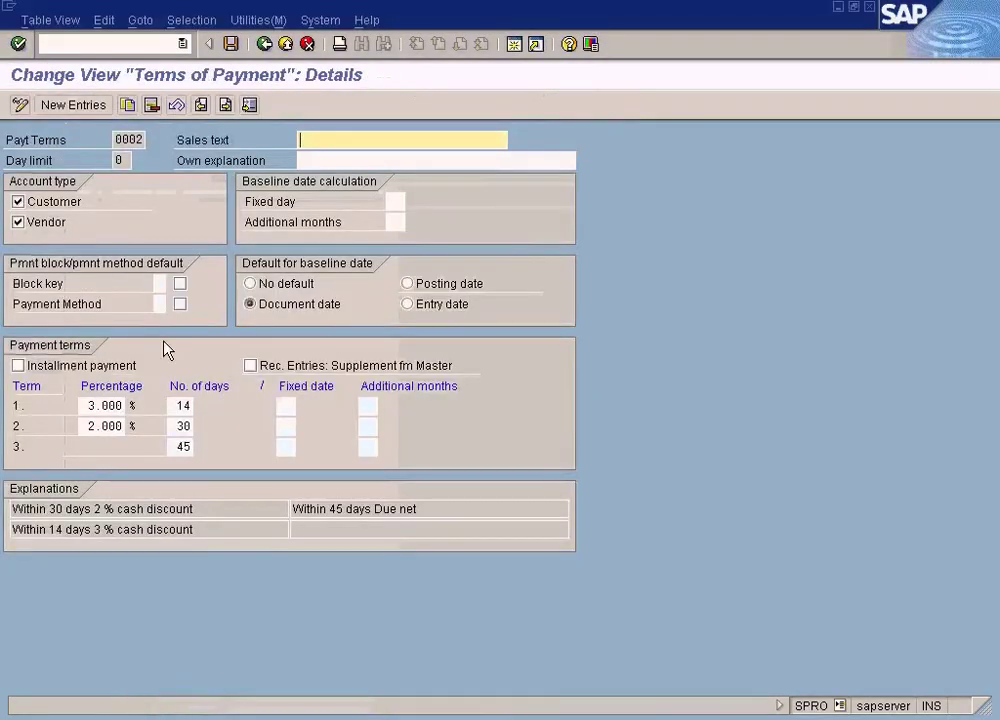
click(264, 43)
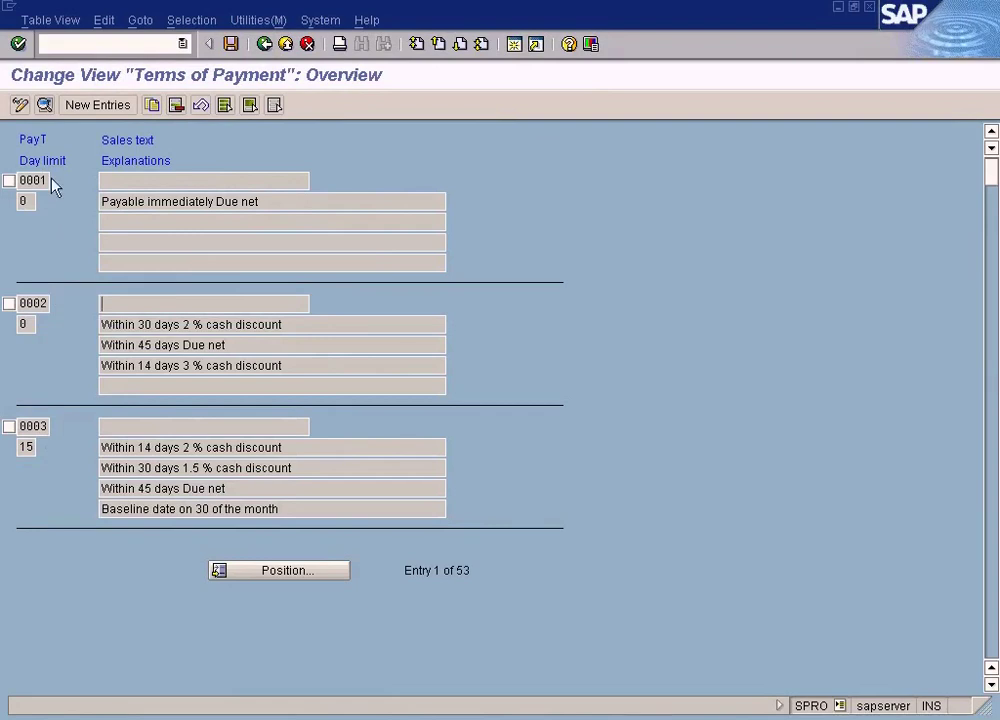
click(179, 712)
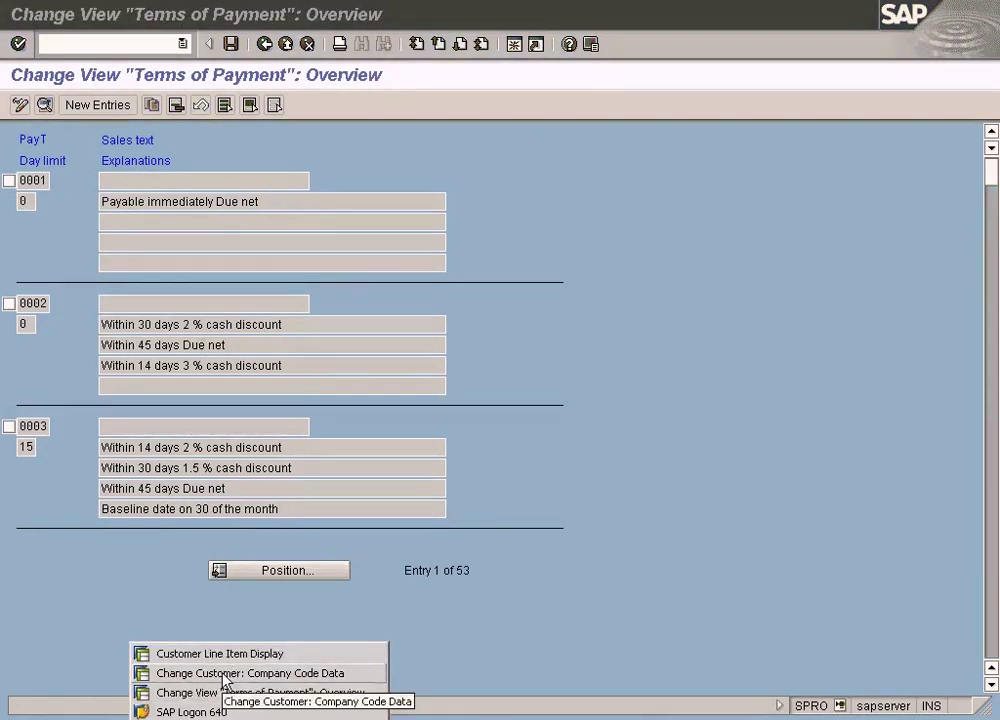
click(224, 673)
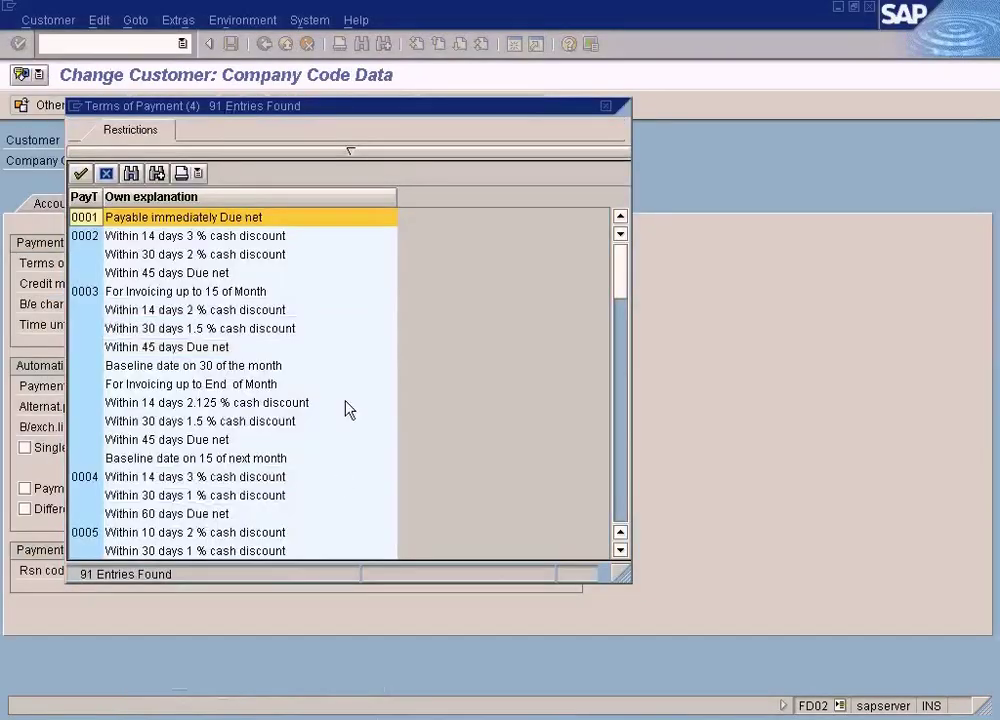
Choose 0002 as the customer's terms of payment, save the master record and reopen it
double_click(111, 240)
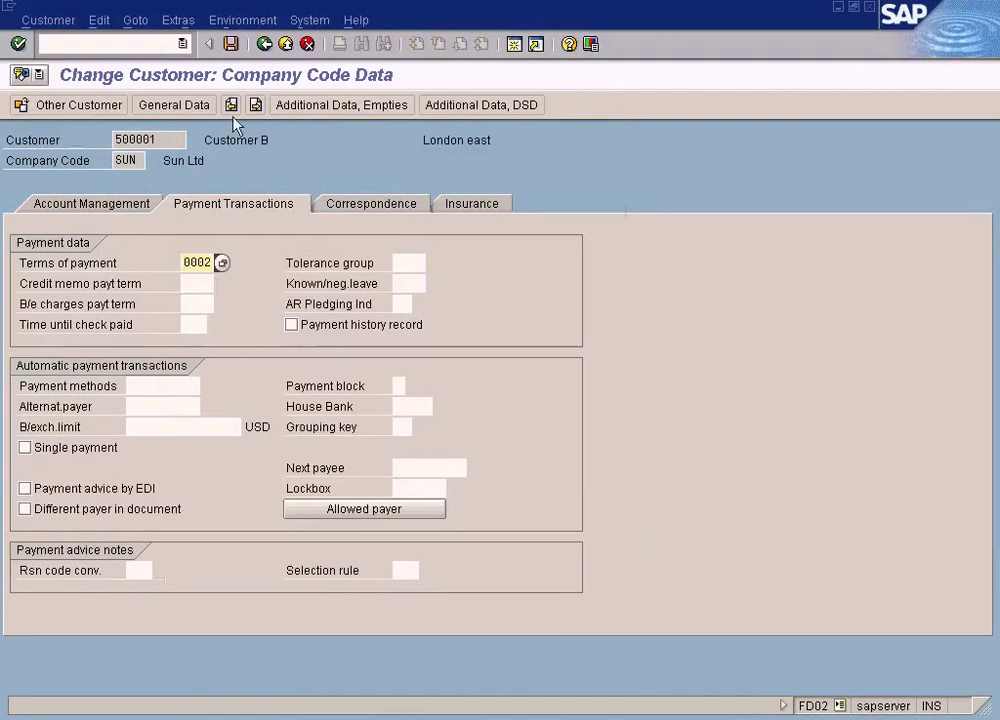
click(231, 44)
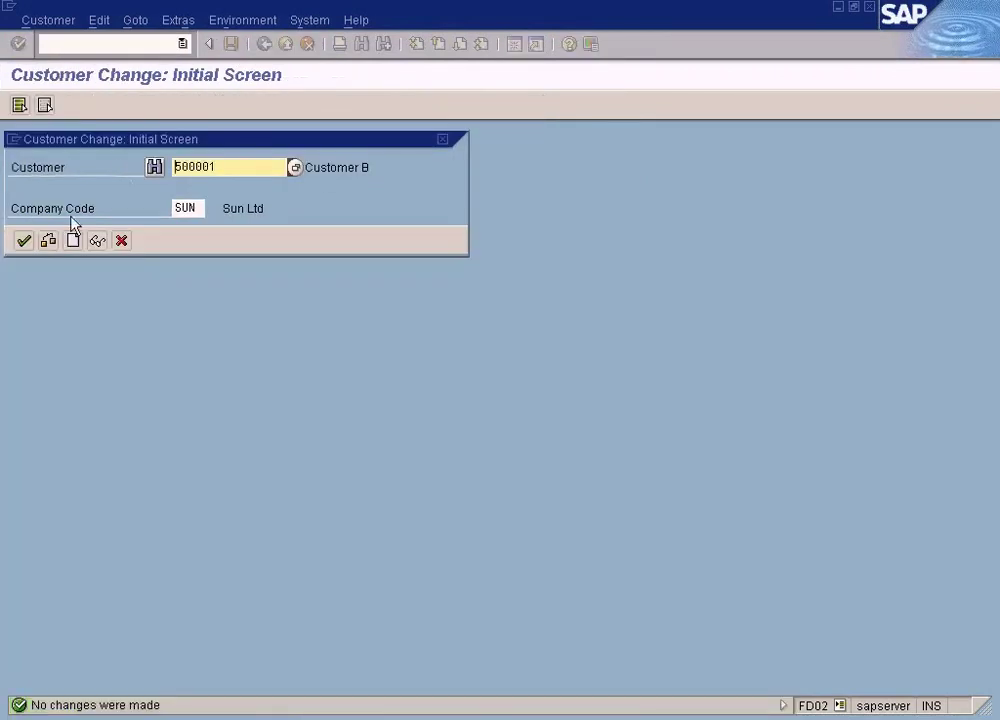
click(24, 244)
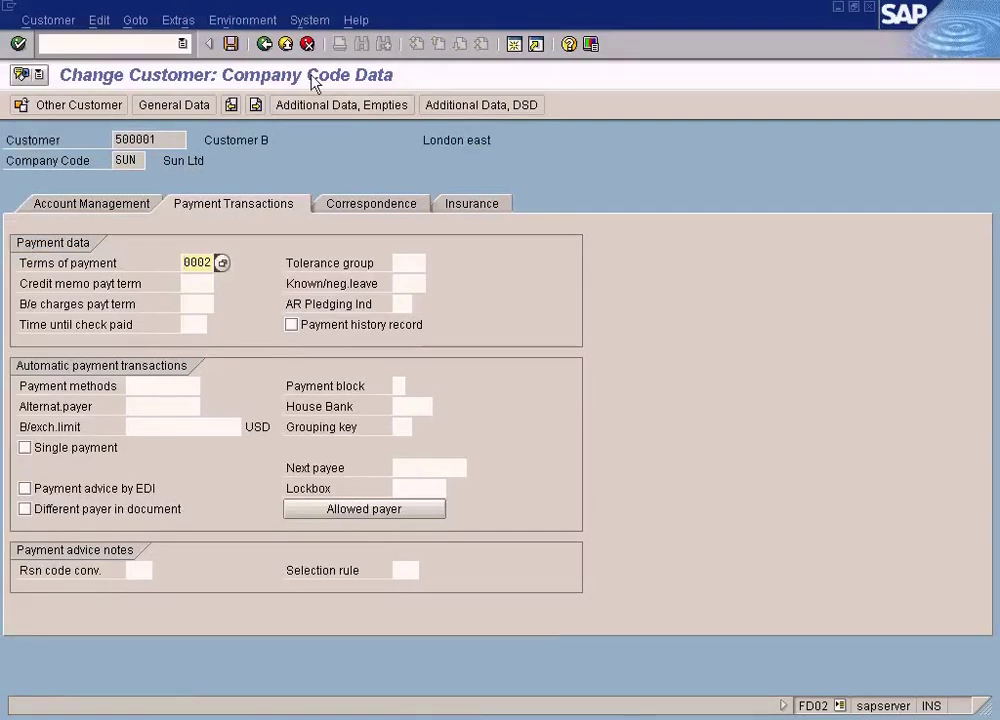
Leave the customer record, start an Accounts Receivable invoice in company code SUN and select the same customer for it
click(285, 44)
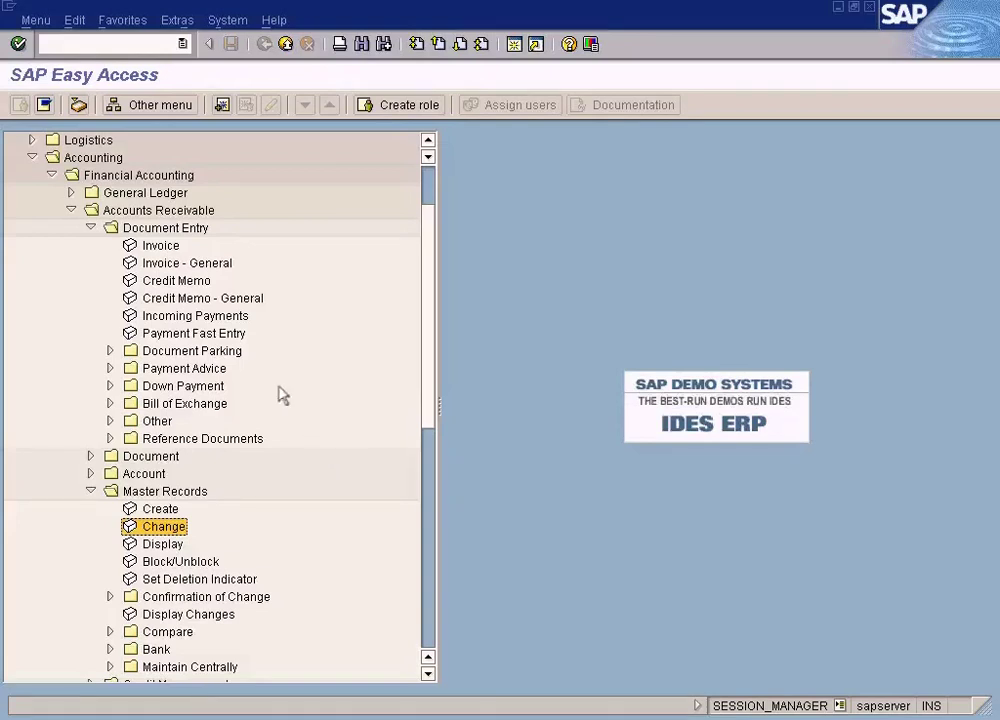
click(162, 248)
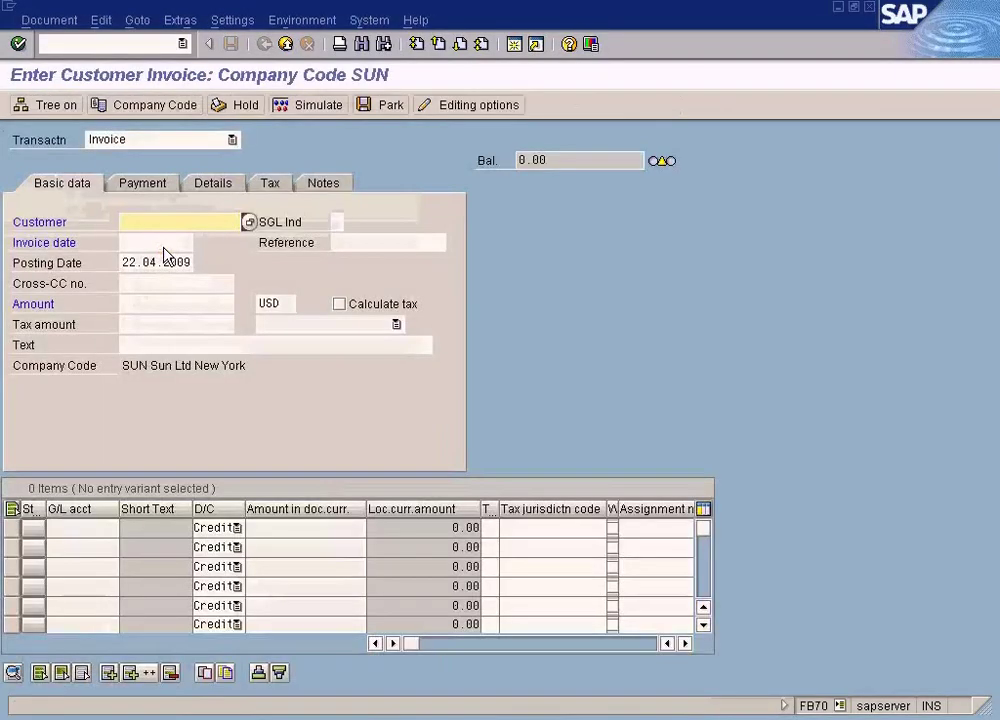
click(249, 222)
click(142, 673)
double_click(316, 177)
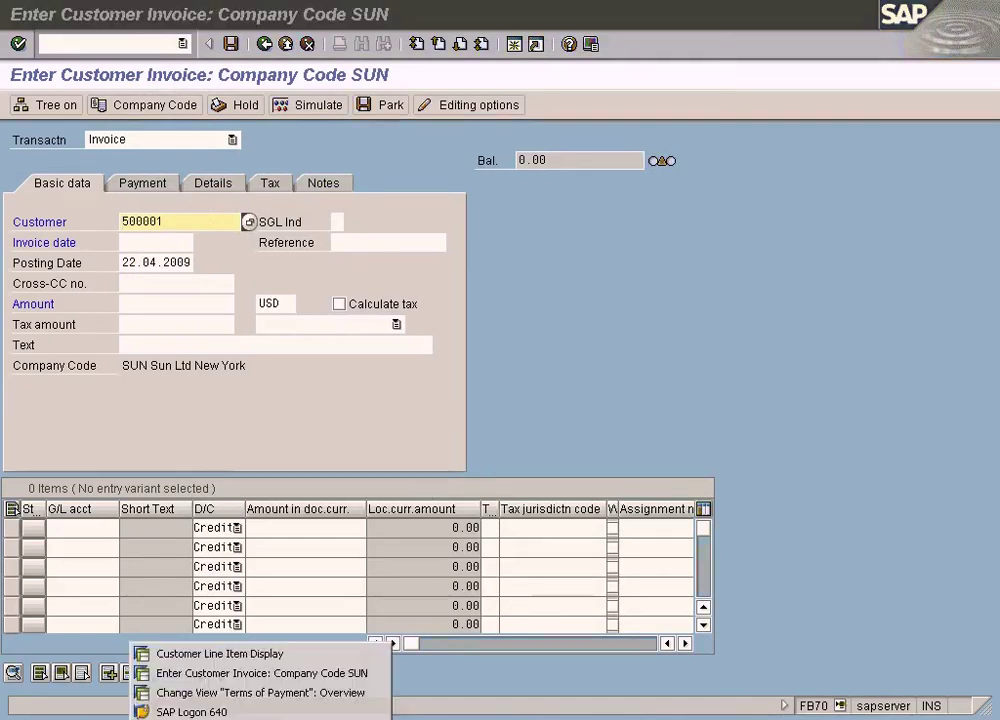
Check the default baseline date in the details of payment term 0002 and return to the customer invoice
click(225, 696)
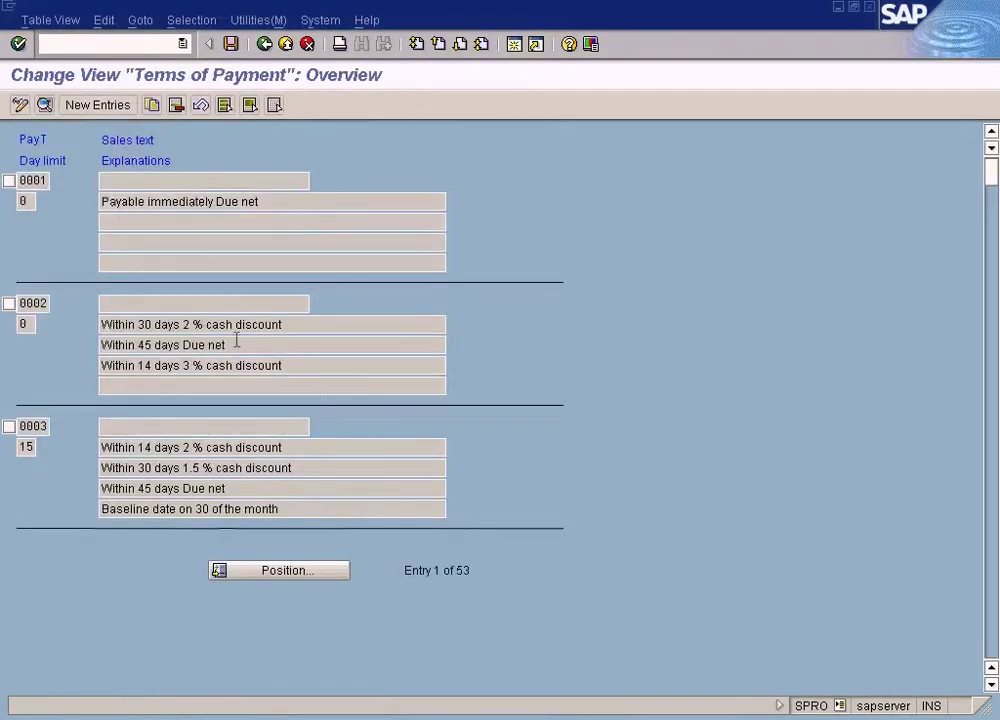
double_click(218, 325)
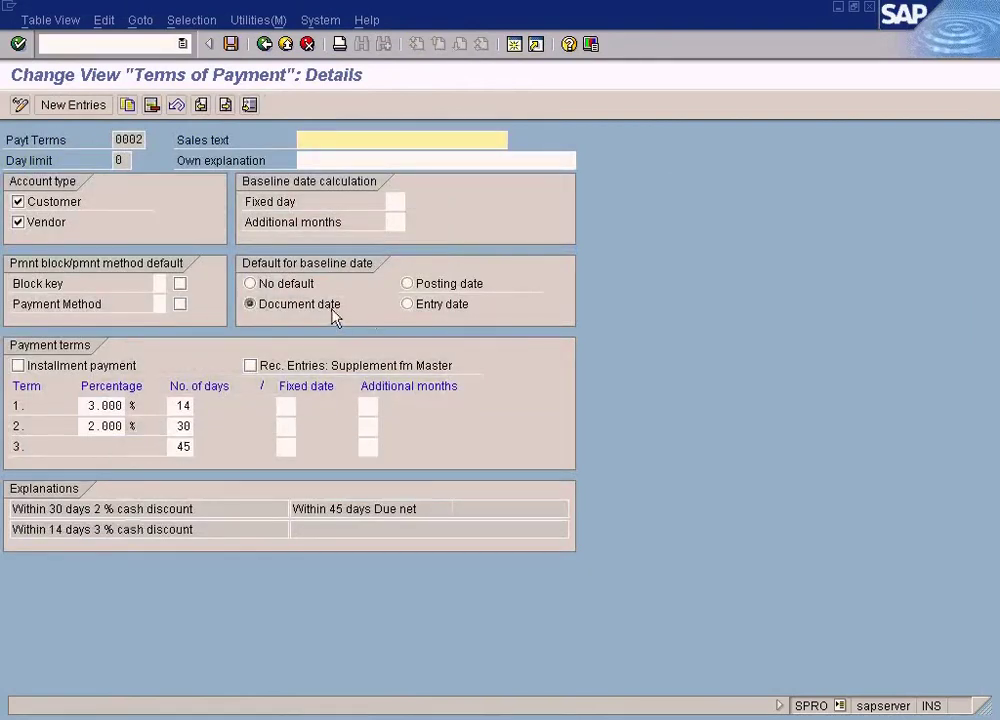
key(alt+Tab)
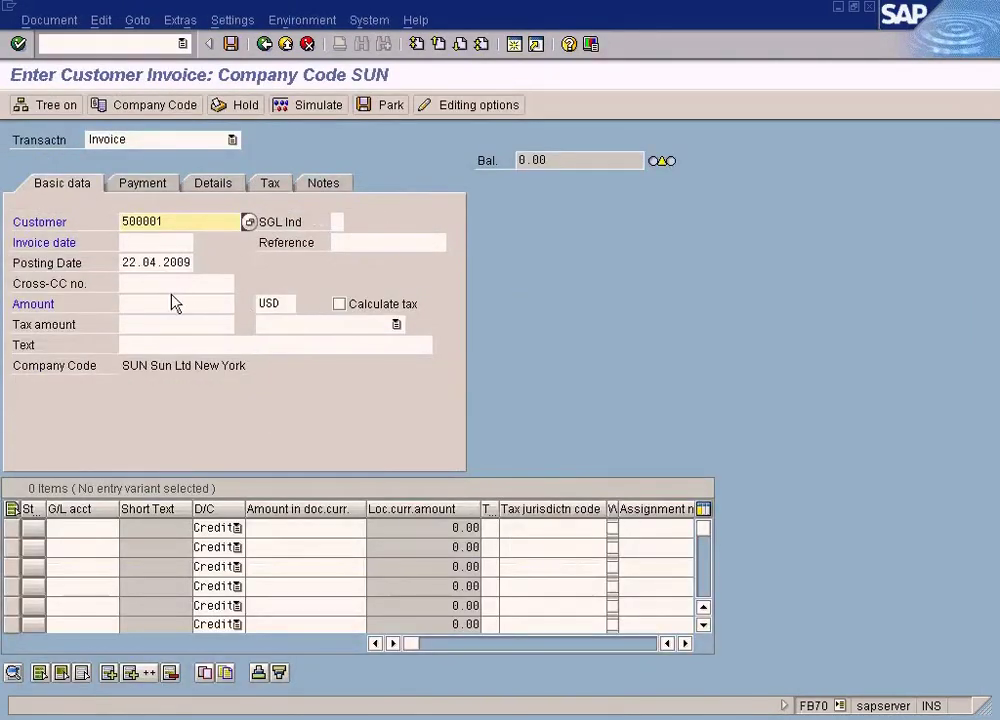
Enter an amount of 1000 USD and an invoice date of 23.04.2009 for the customer invoice
click(162, 304)
text(1000)
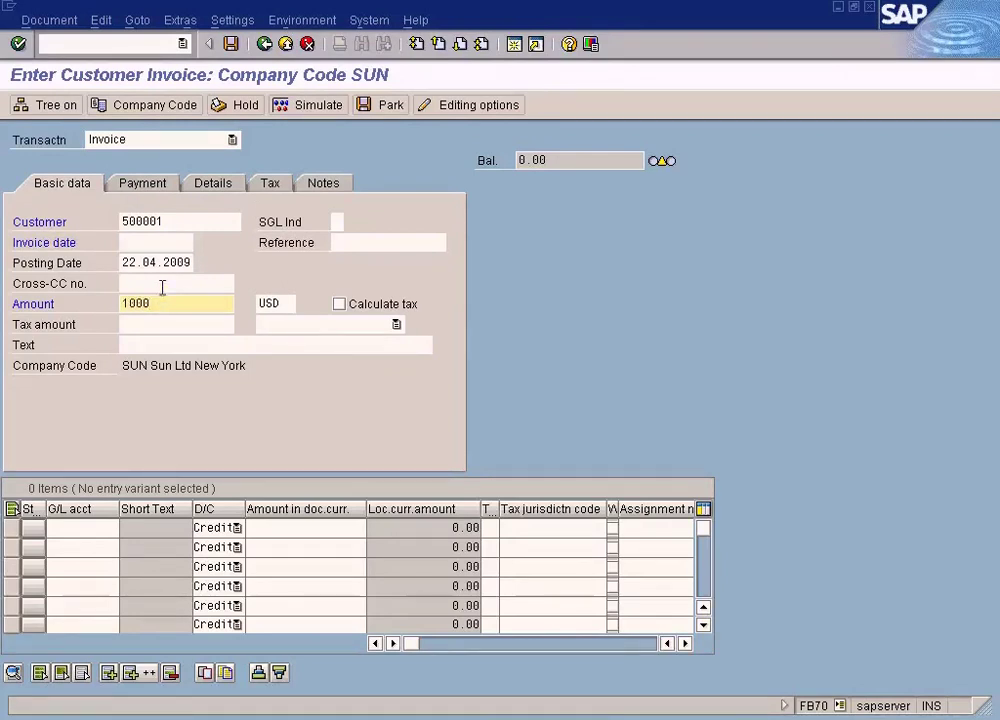
drag(121, 262, 192, 262)
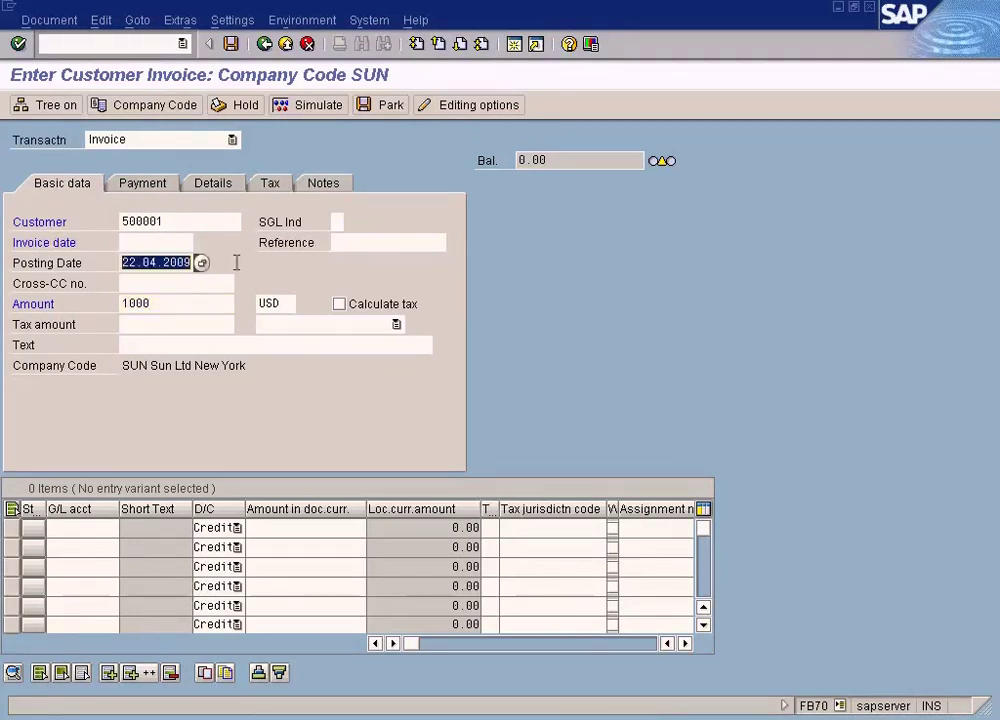
key(ctrl+c)
click(150, 242)
key(ctrl+v)
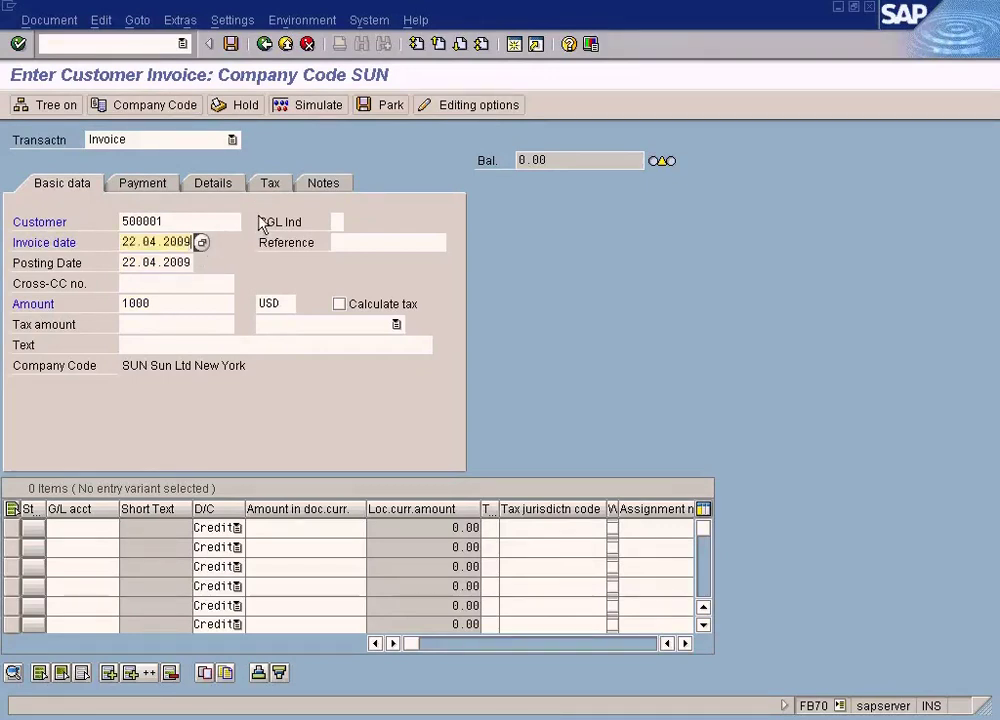
key(Home)
key(Right)
key(Delete)
text(3)
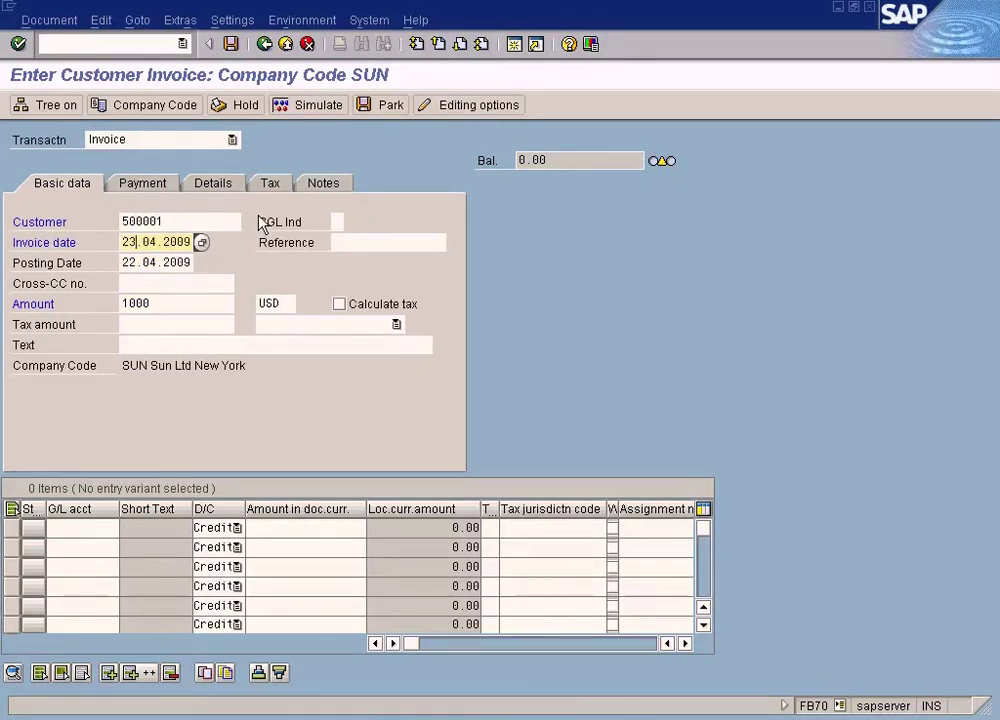
Compare the invoice and posting dates, confirm the header data and review the invoice's baseline date and payment terms
click(144, 262)
click(146, 242)
click(140, 261)
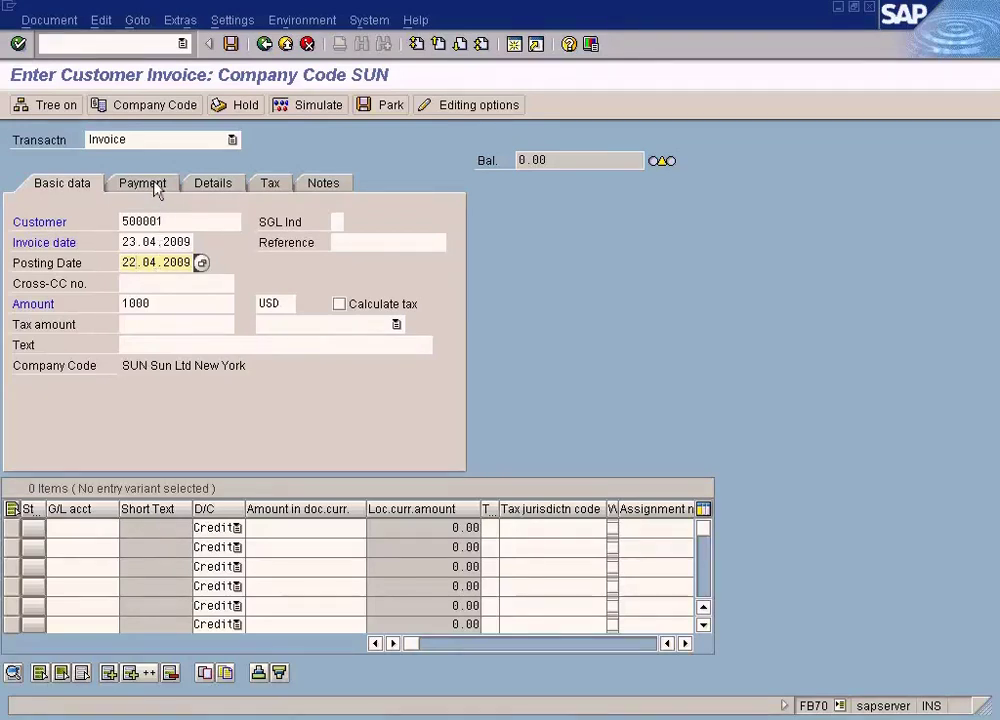
key(Return)
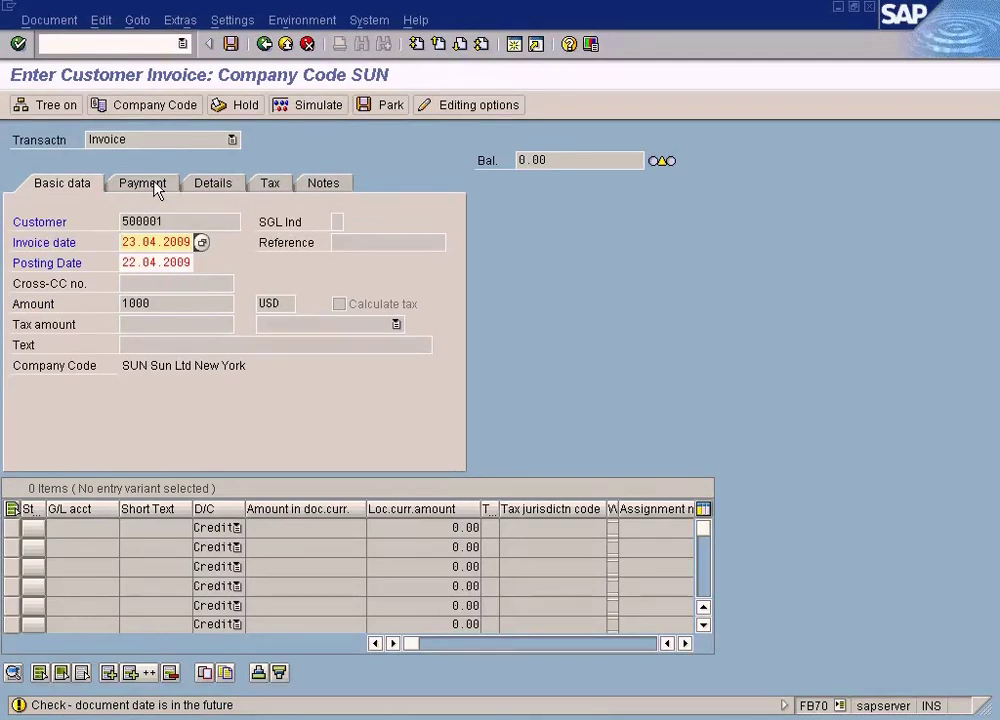
click(155, 188)
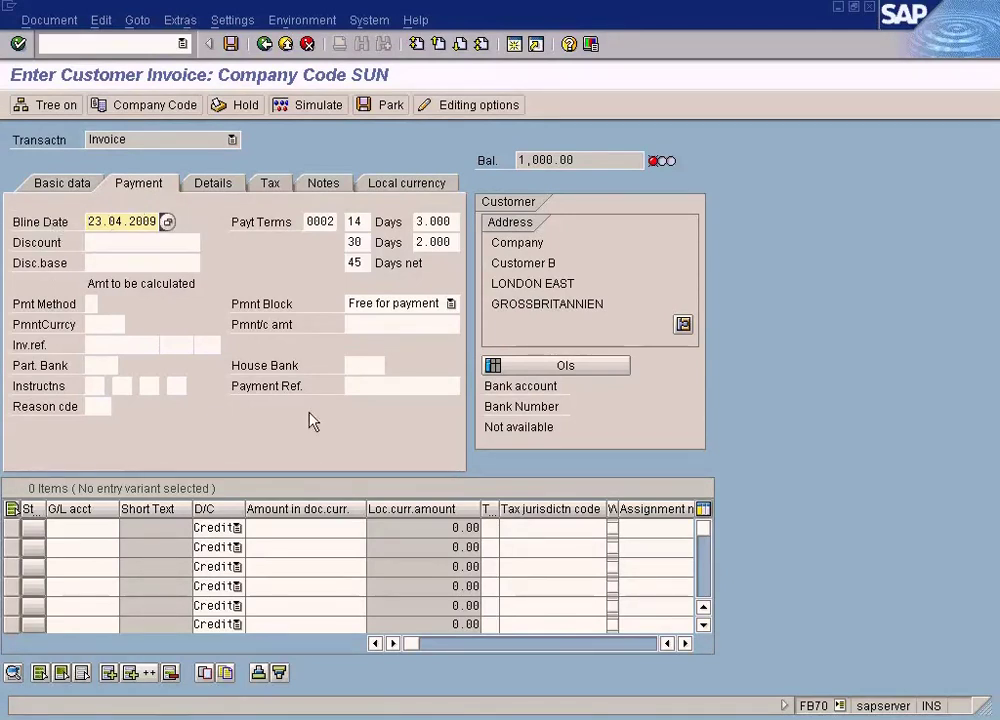
Set the default baseline date of payment term 0002 to Posting date and save the configuration
click(217, 714)
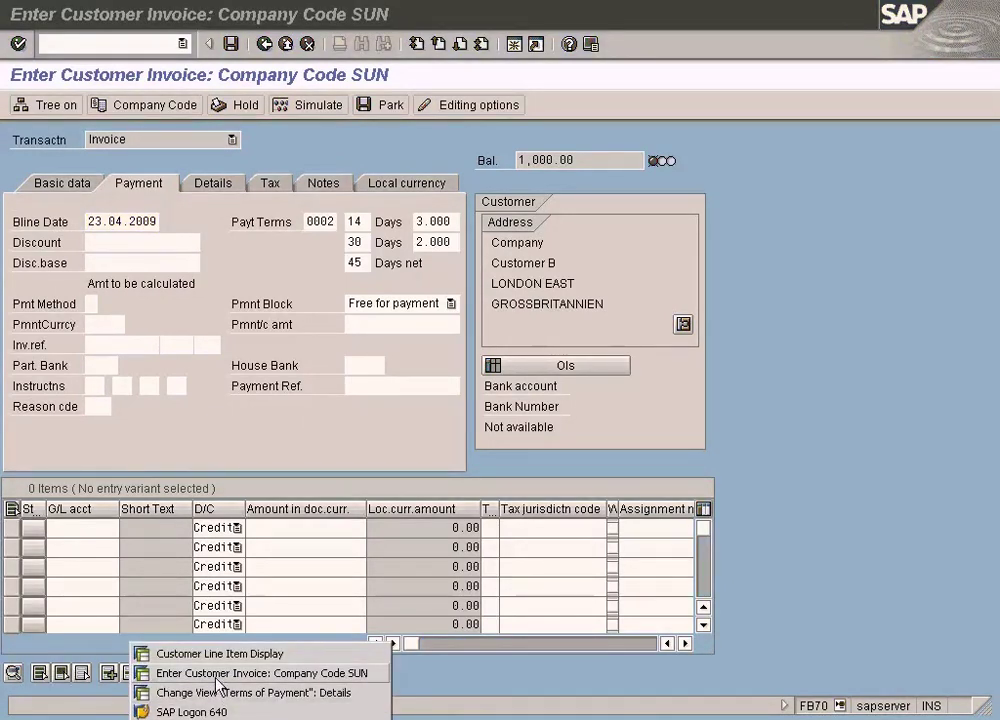
click(218, 690)
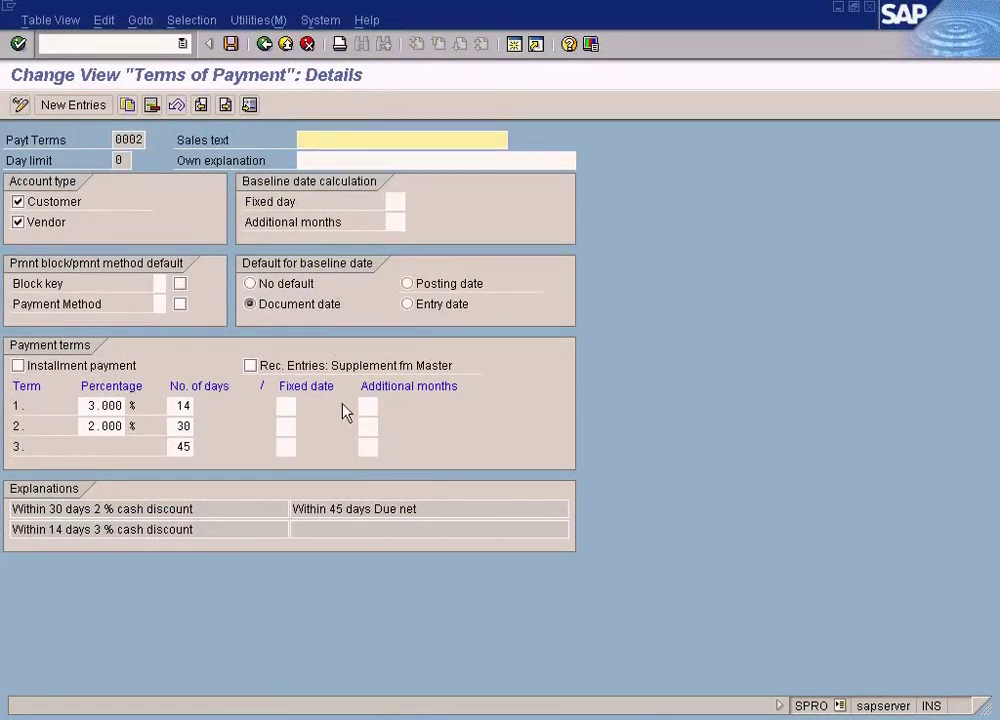
click(407, 284)
click(231, 44)
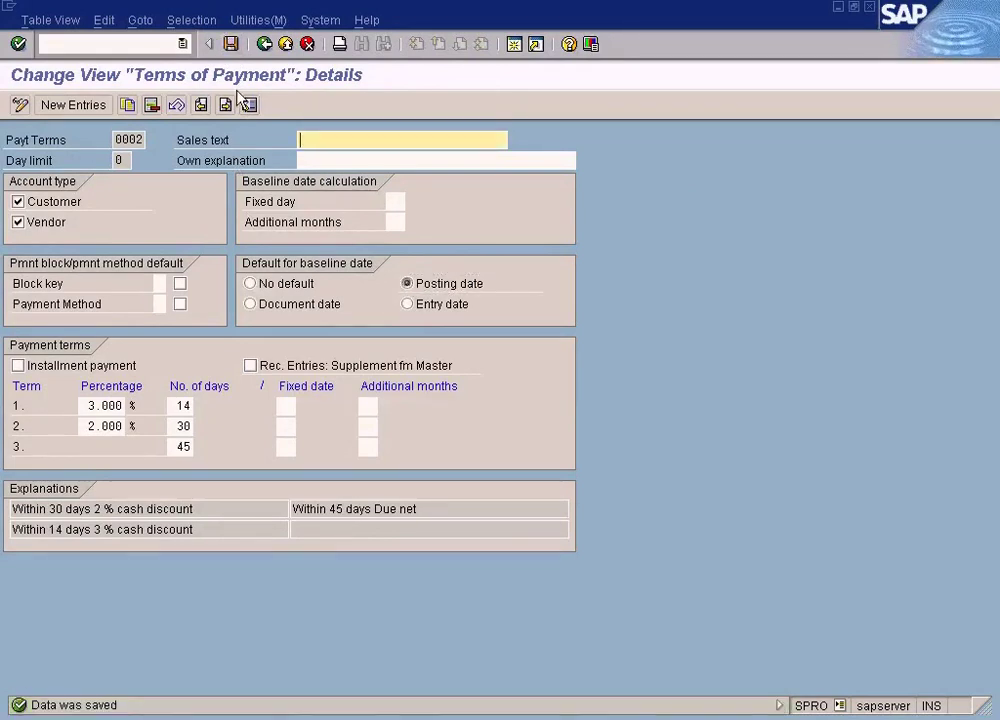
Return to the customer invoice and recheck its basic data and payment baseline date
click(183, 714)
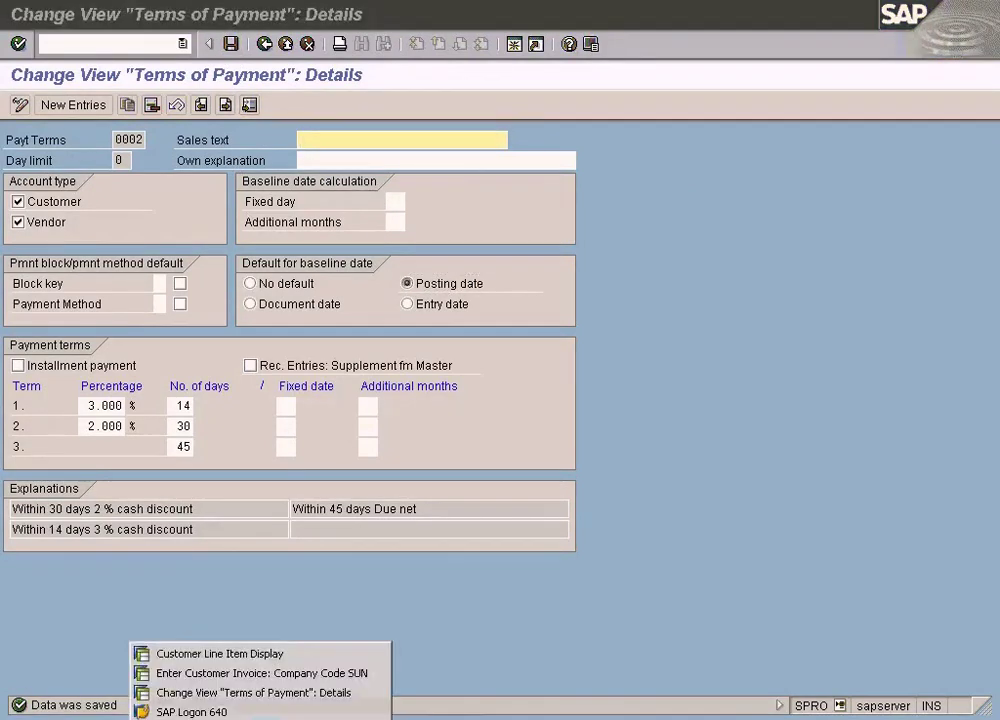
click(196, 679)
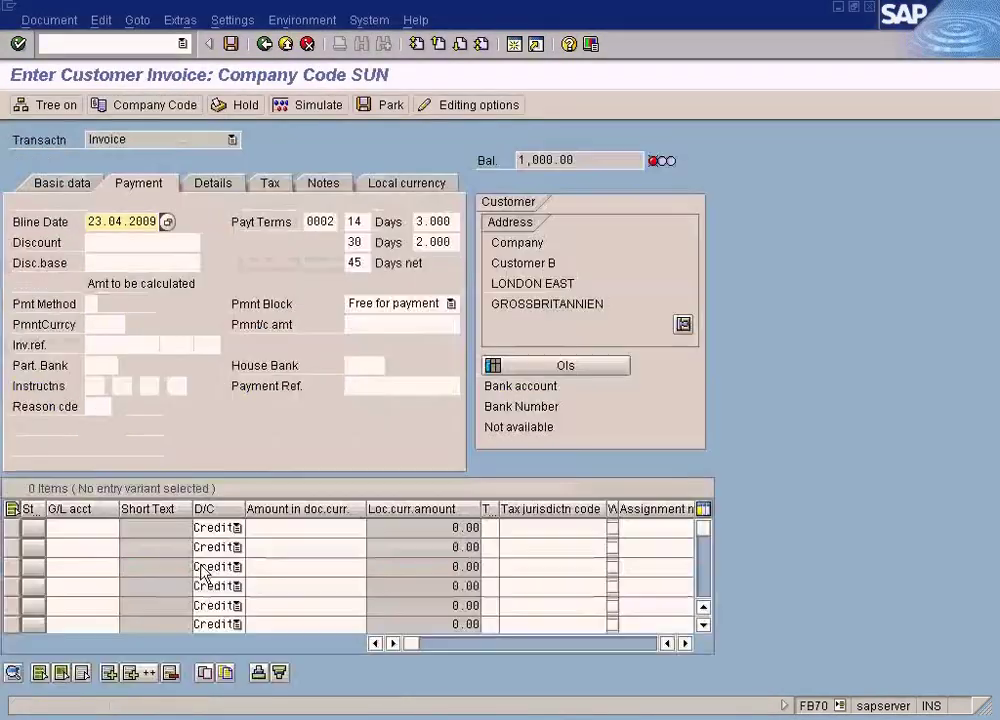
click(78, 190)
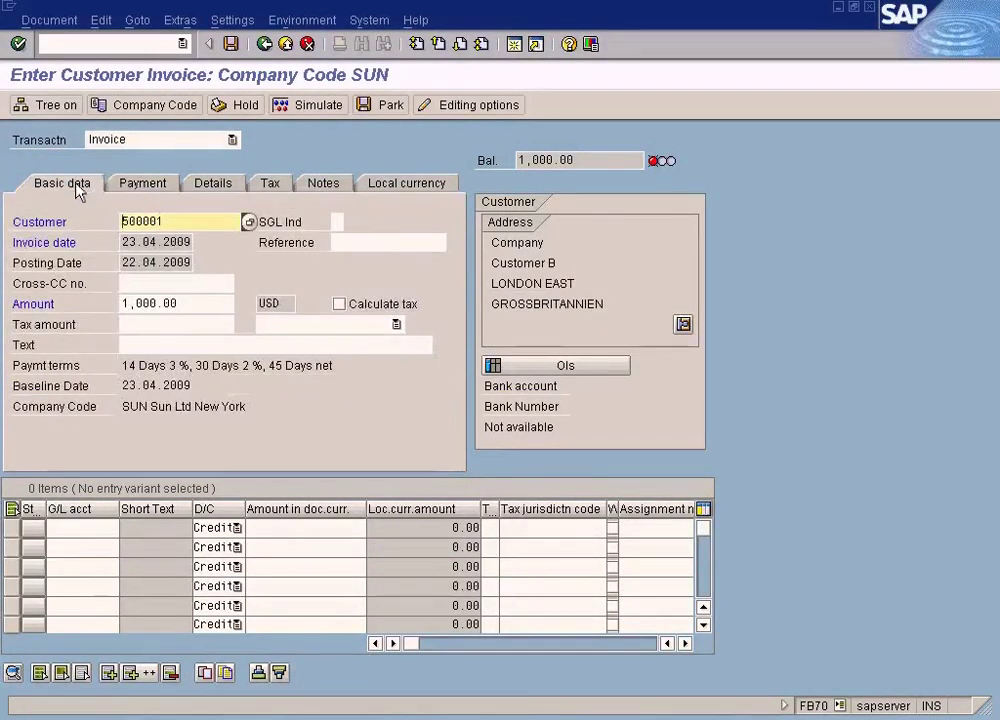
click(134, 188)
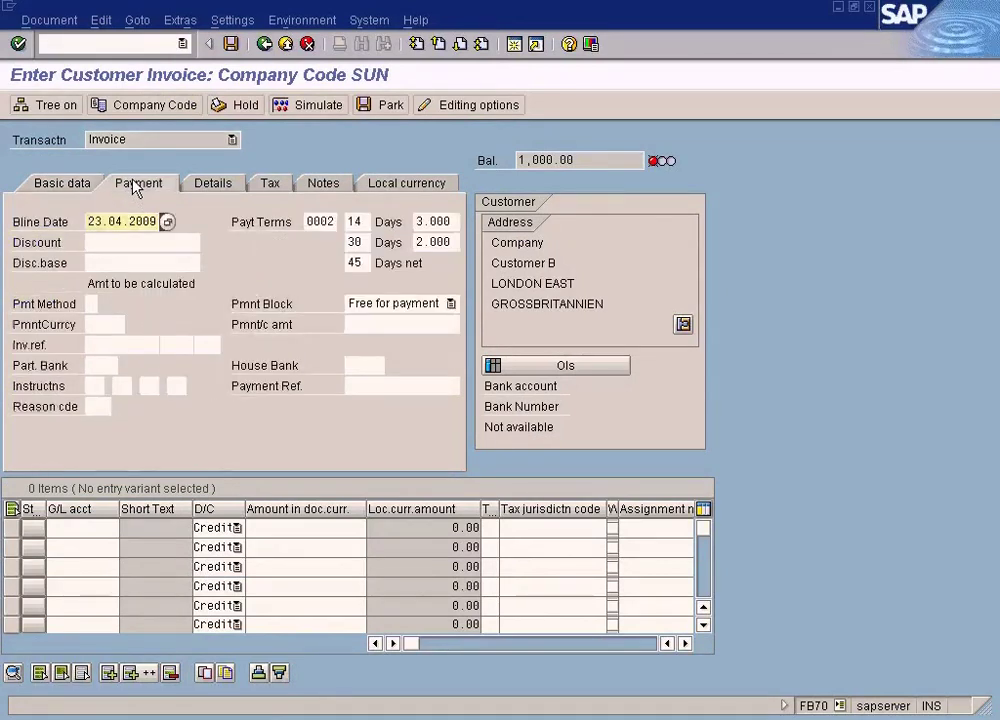
Discard the current invoice and start a new one for the same customer in company code SUN
click(286, 44)
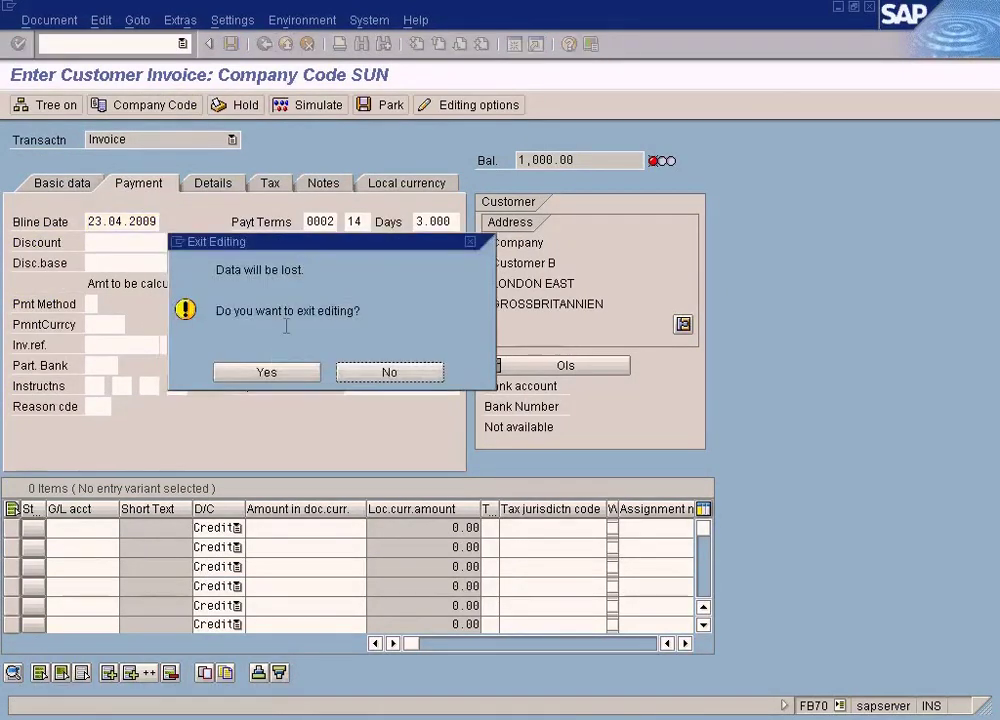
click(267, 372)
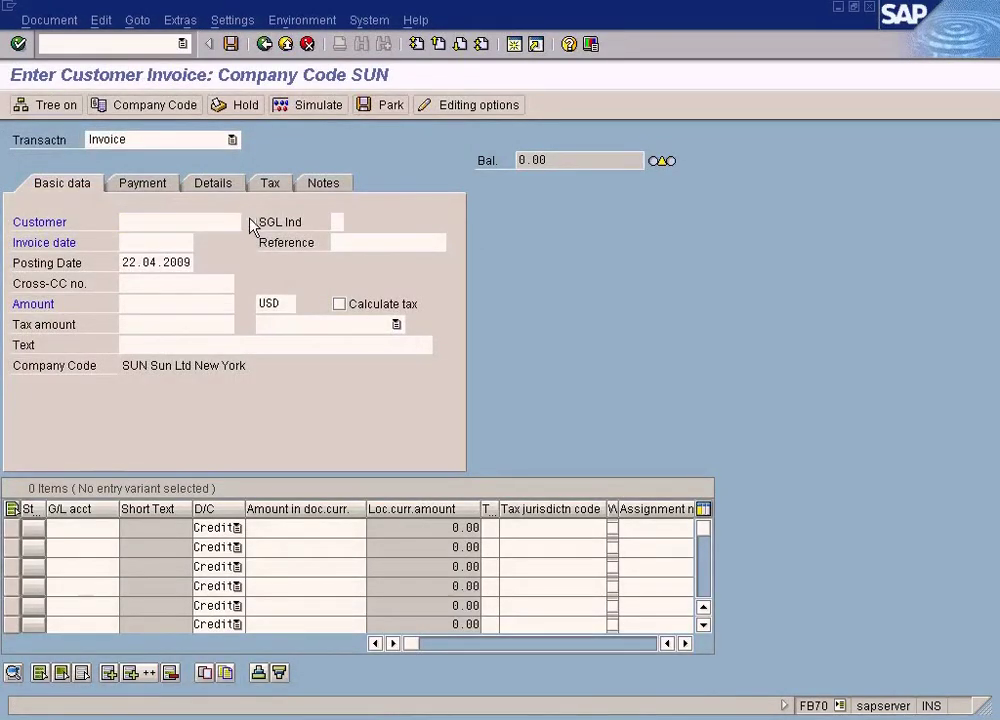
click(252, 227)
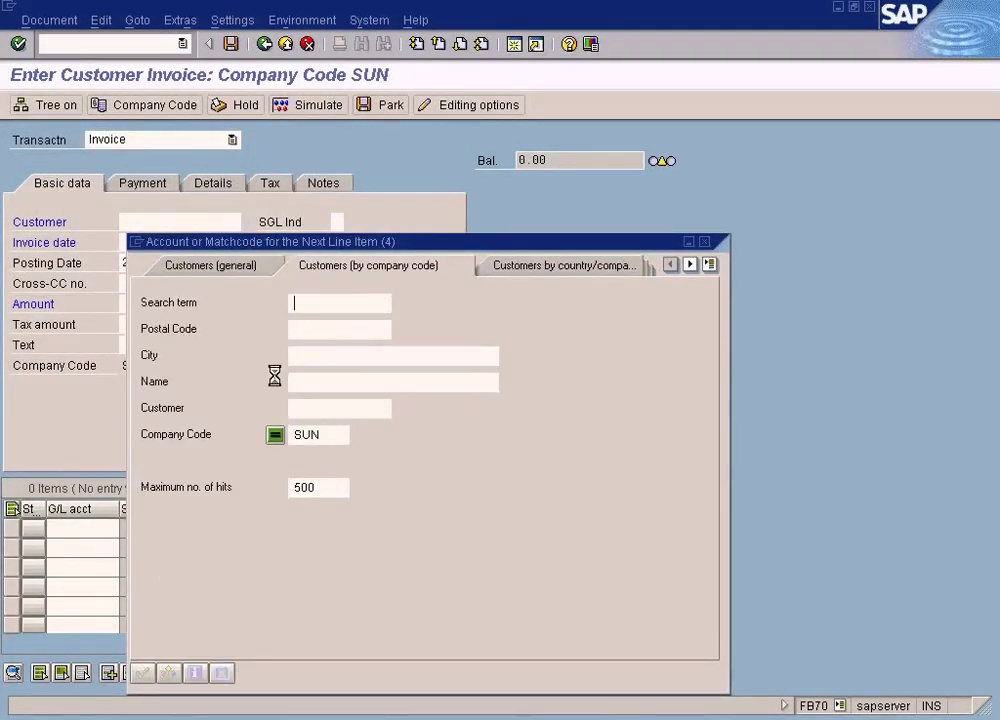
double_click(339, 177)
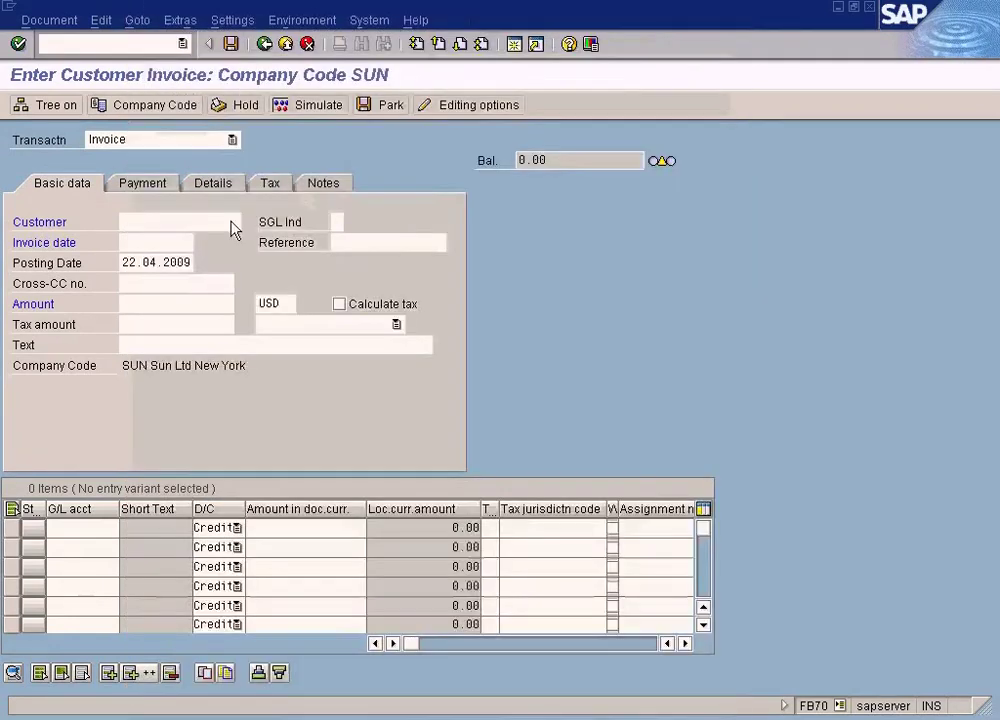
Set the new invoice's date to 23.04.2009, one day after the posting date
drag(123, 263, 227, 262)
key(ctrl+c)
click(121, 242)
key(ctrl+v)
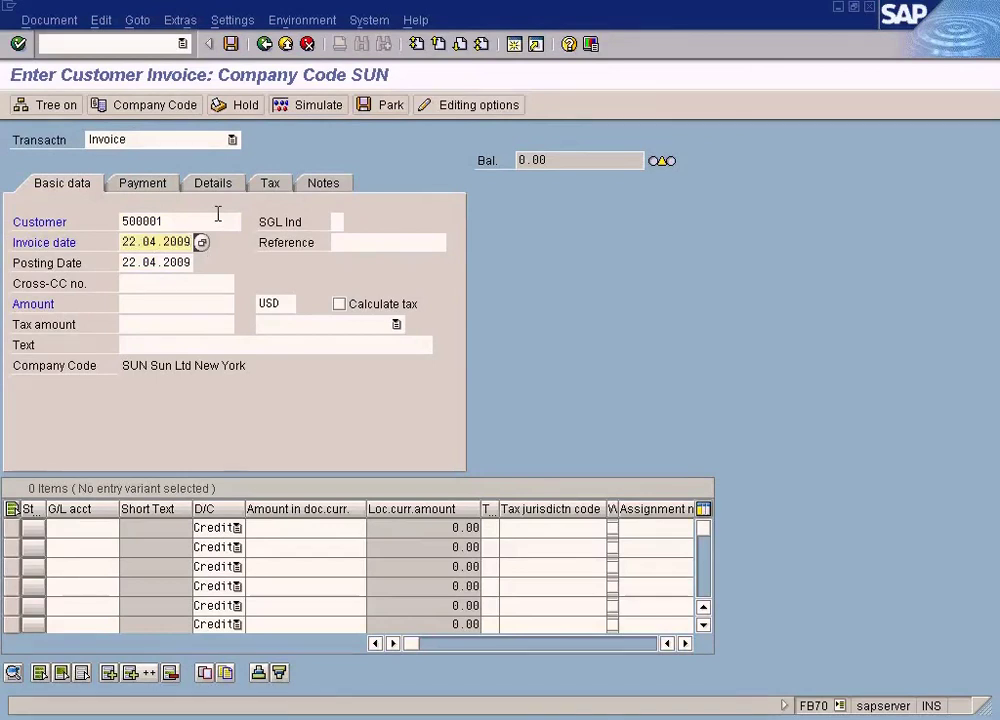
key(Delete)
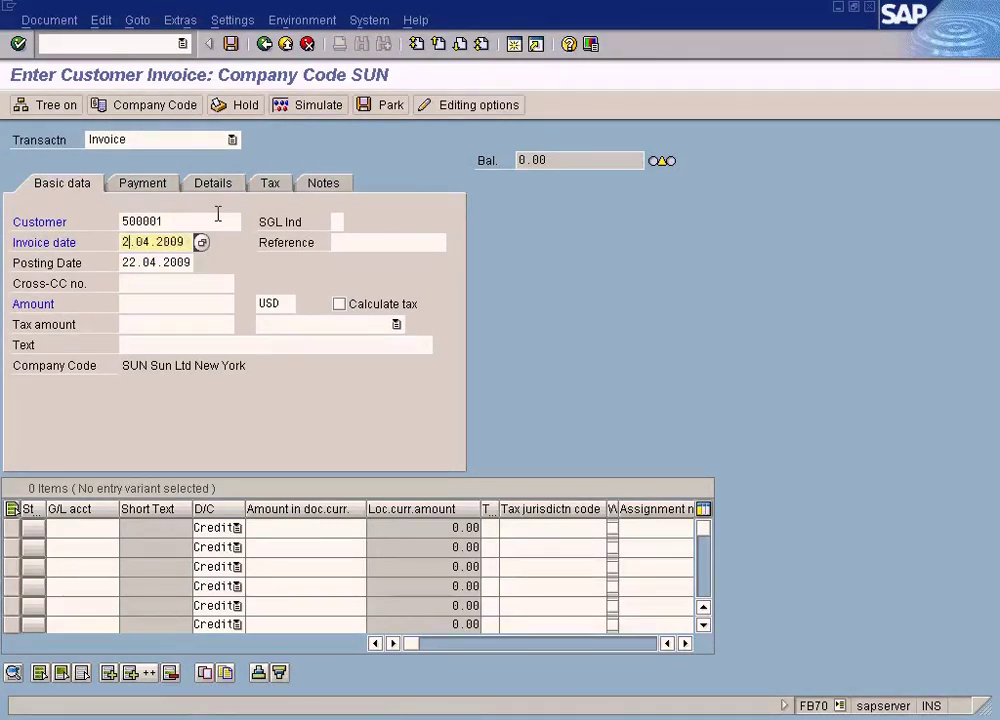
text(3)
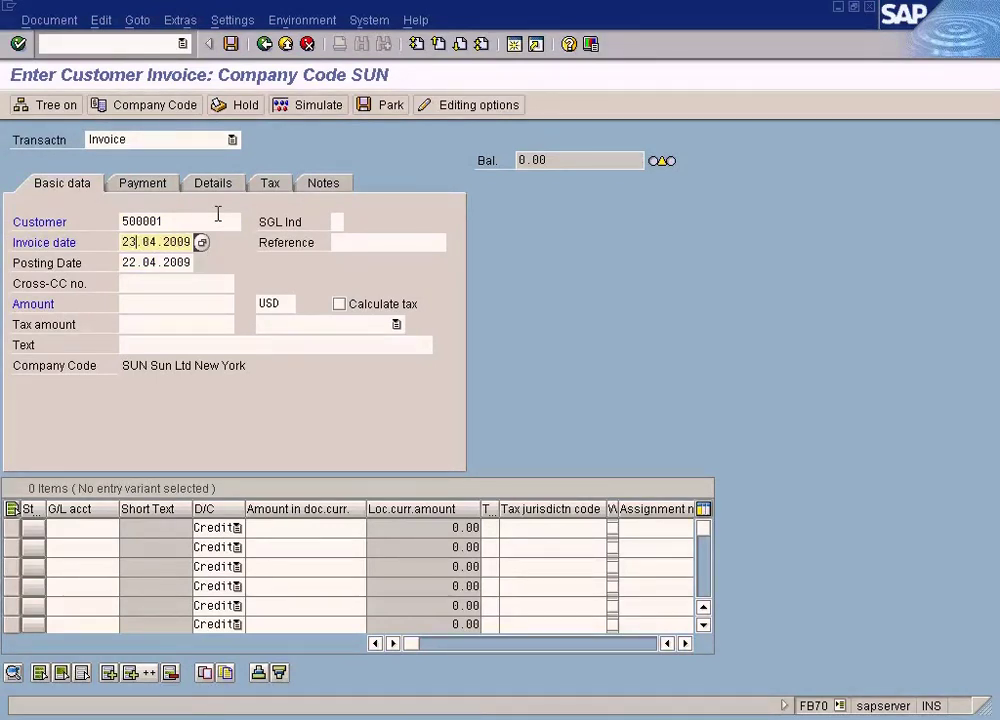
Check the baseline date default of term 0002 in the configuration session and review the invoice's payment details
click(148, 262)
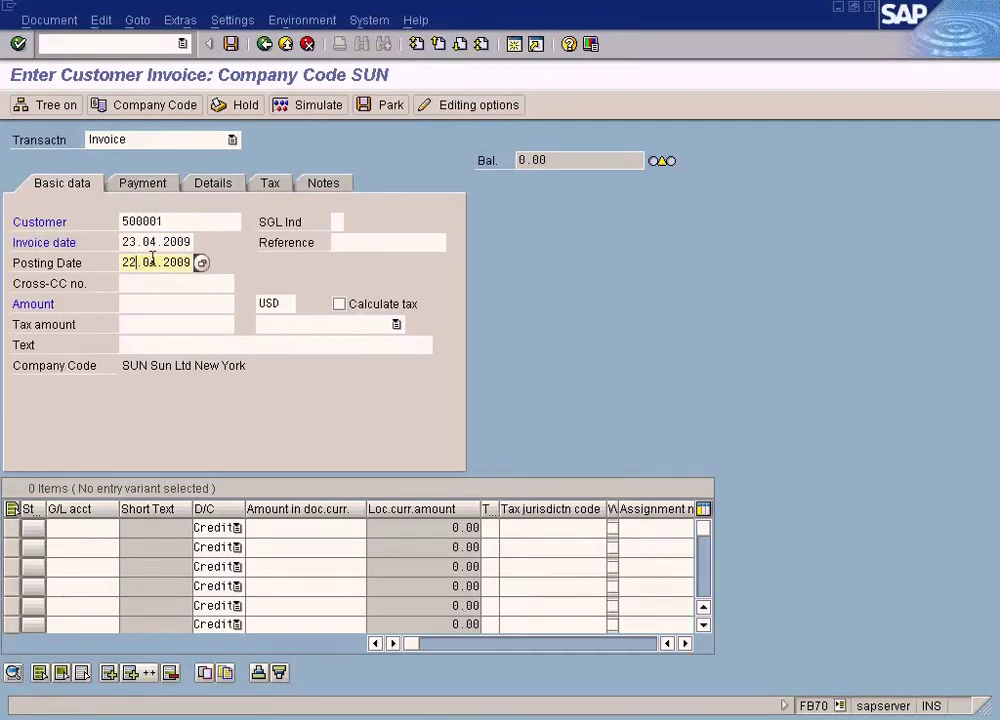
key(alt+Tab)
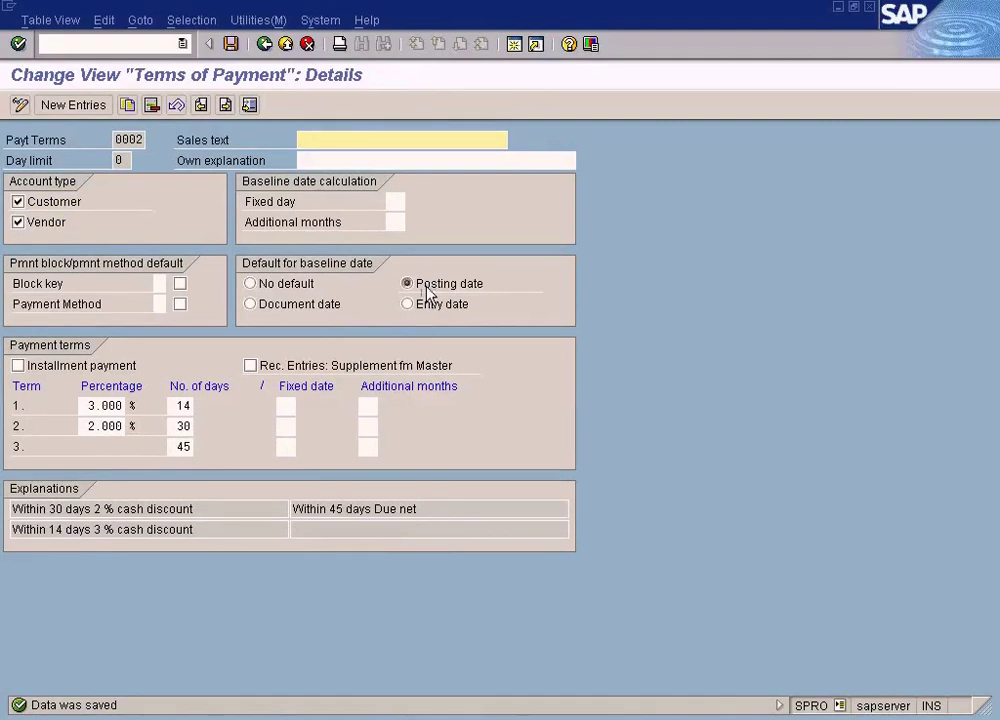
key(alt+Tab)
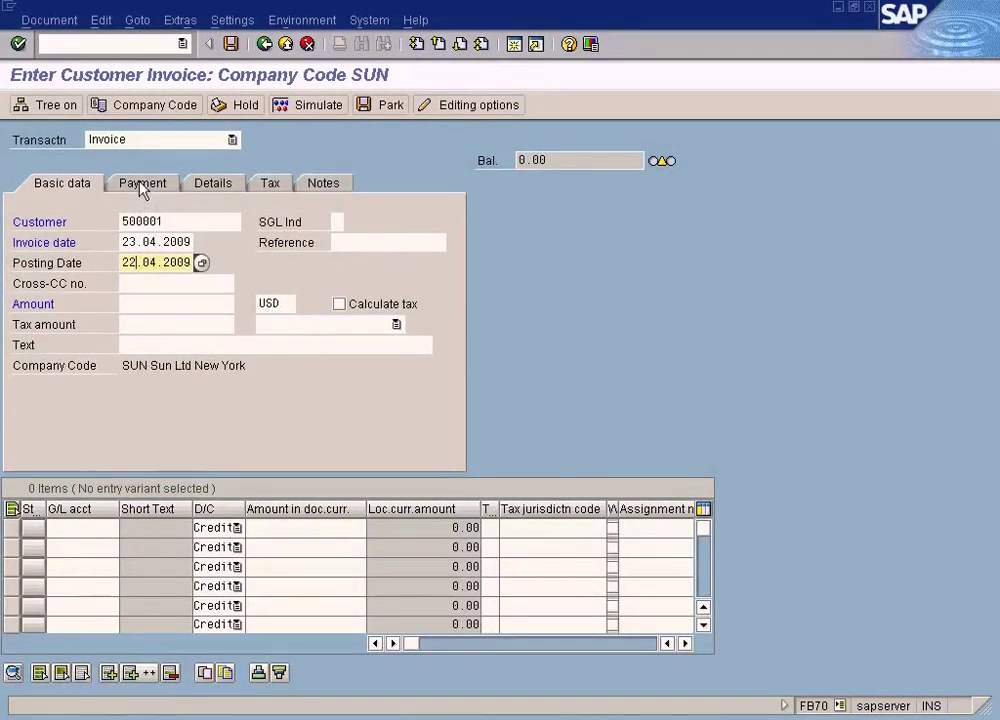
click(141, 185)
click(141, 185)
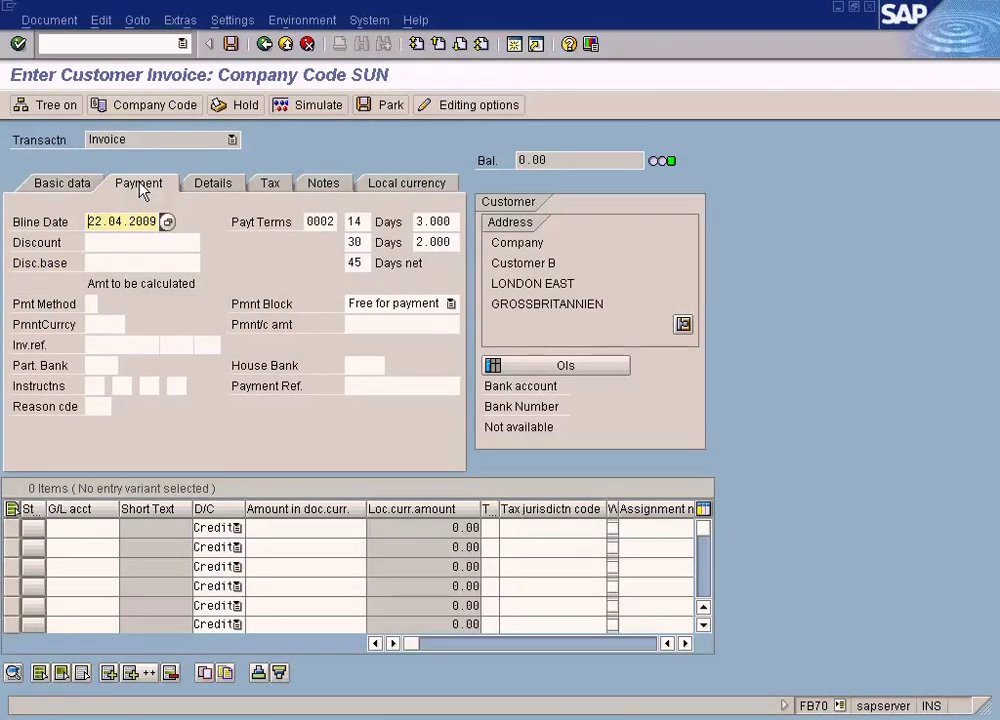
Set the default baseline date of payment term 0002 to Entry date and save the configuration
click(70, 188)
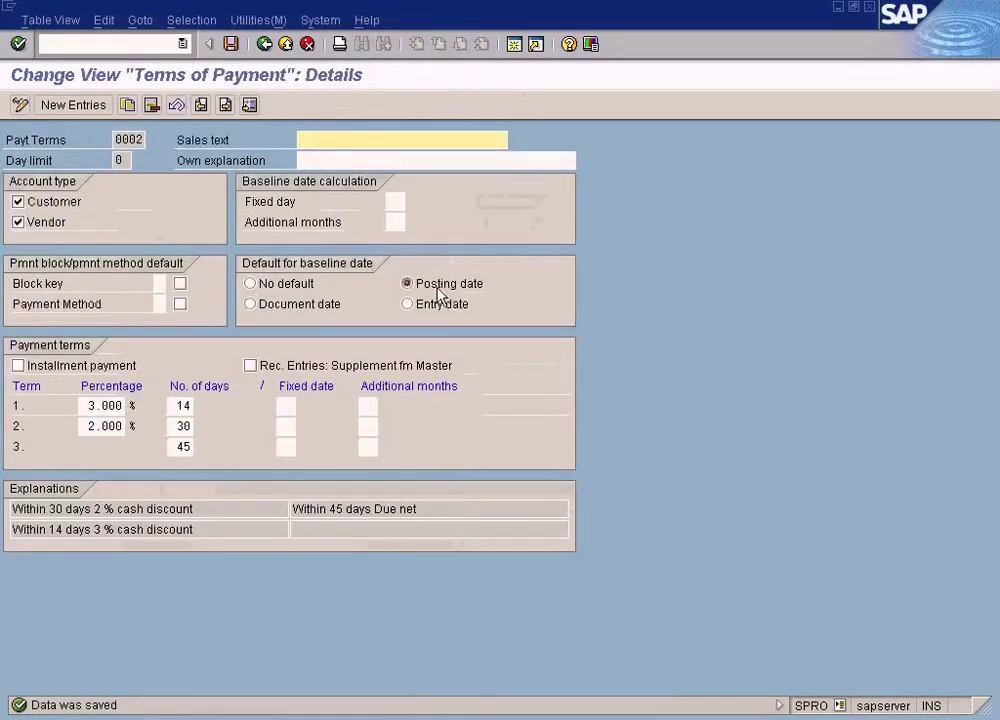
click(412, 304)
click(231, 44)
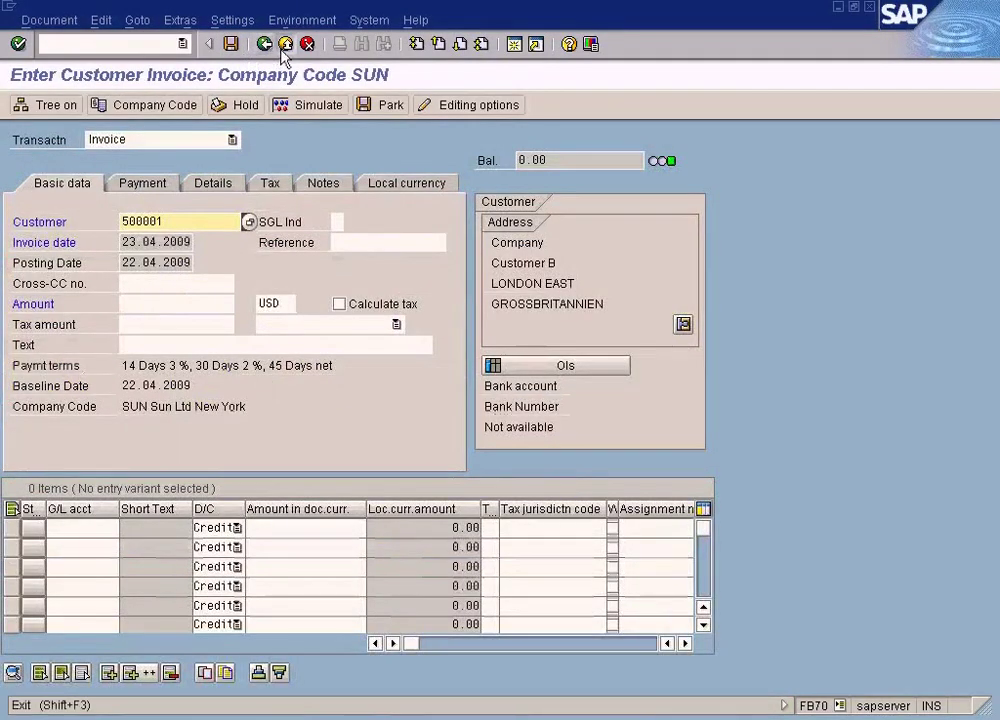
Discard the current customer invoice and start a blank one in company code SUN
click(285, 44)
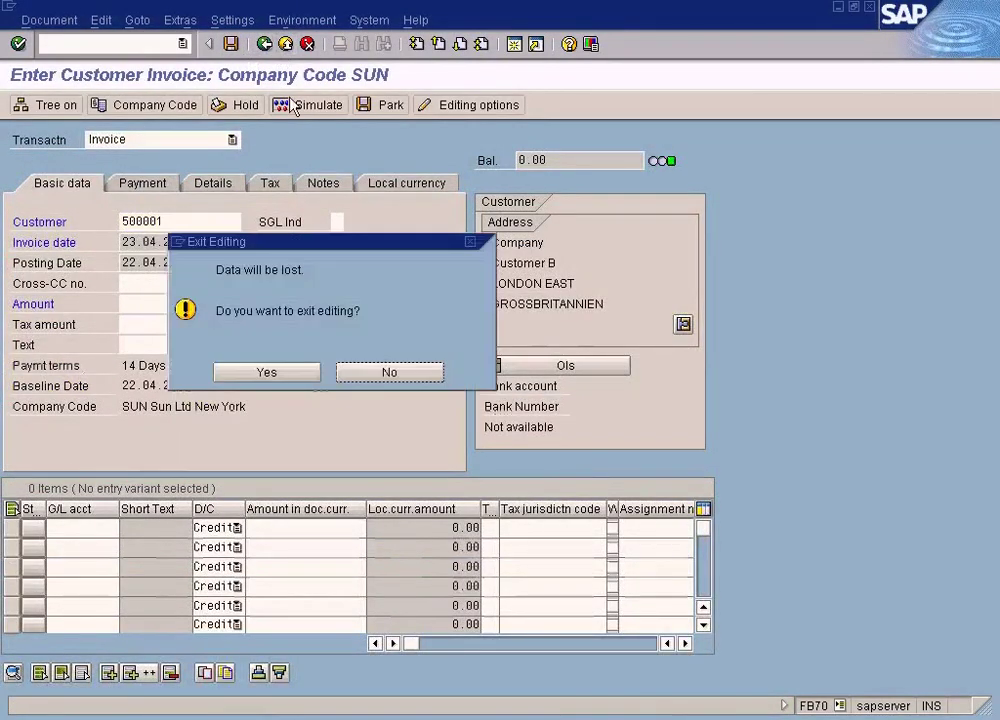
click(270, 372)
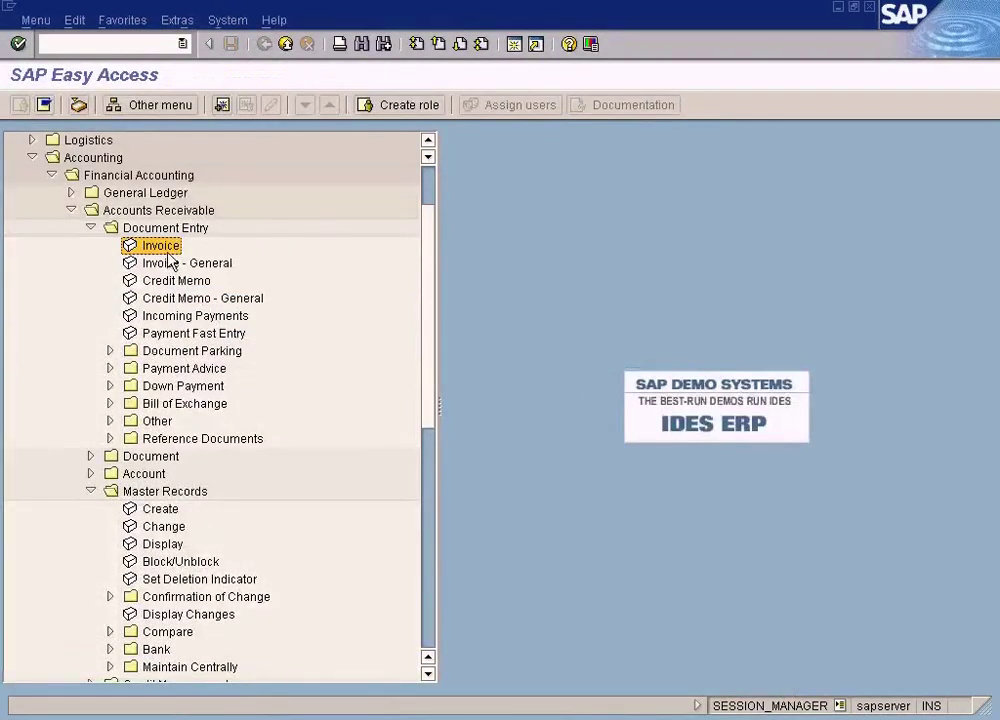
double_click(165, 249)
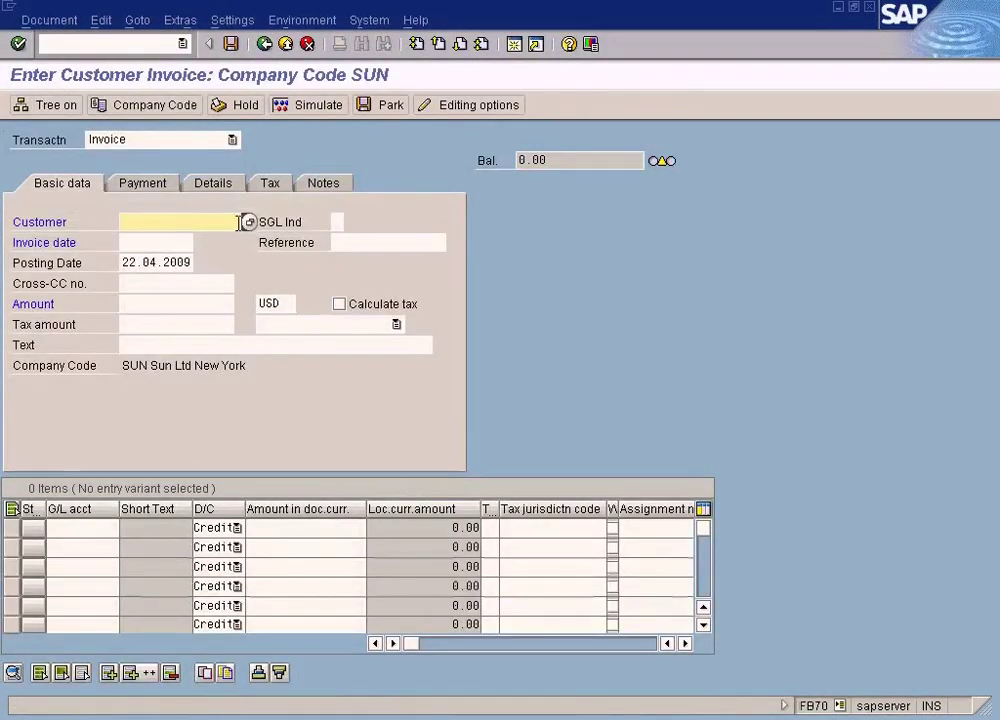
click(248, 221)
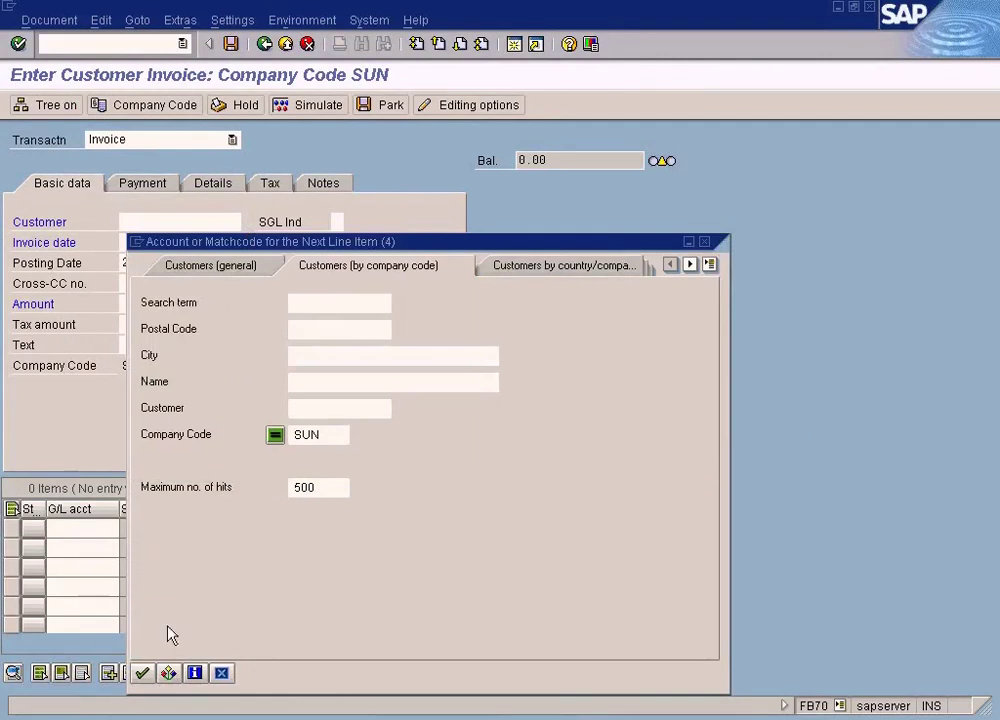
click(142, 673)
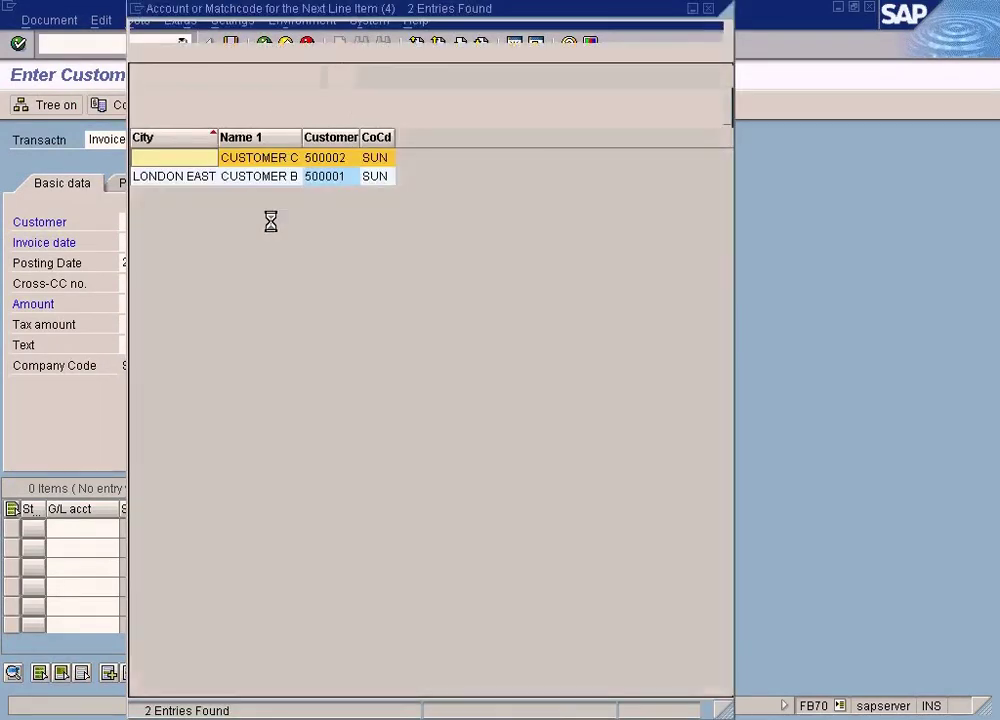
double_click(275, 177)
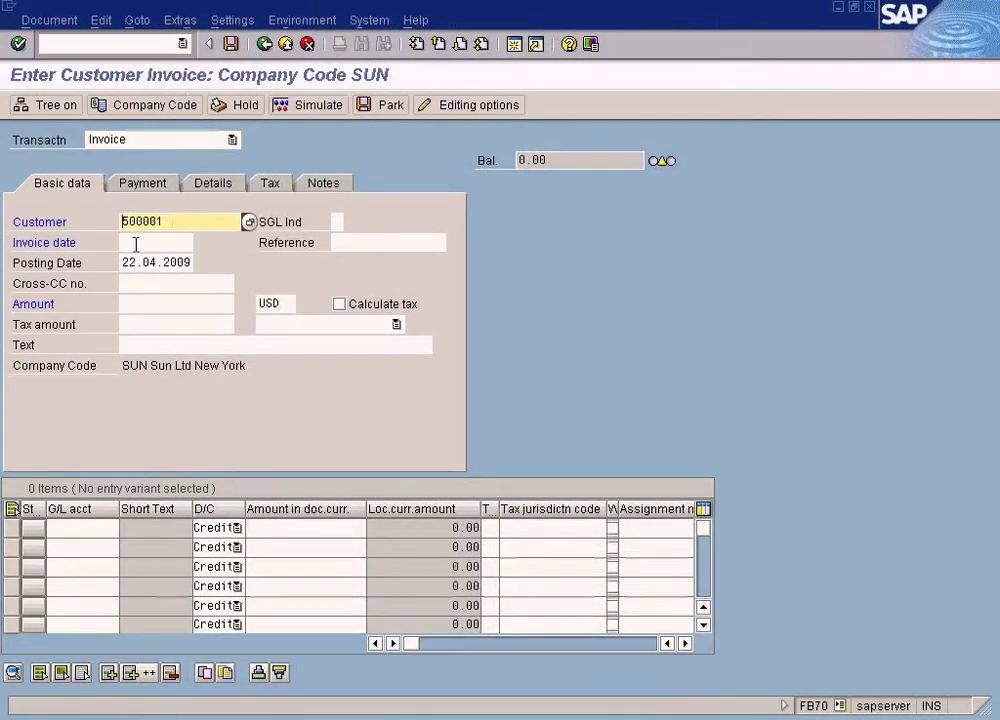
drag(121, 262, 241, 263)
key(ctrl+c)
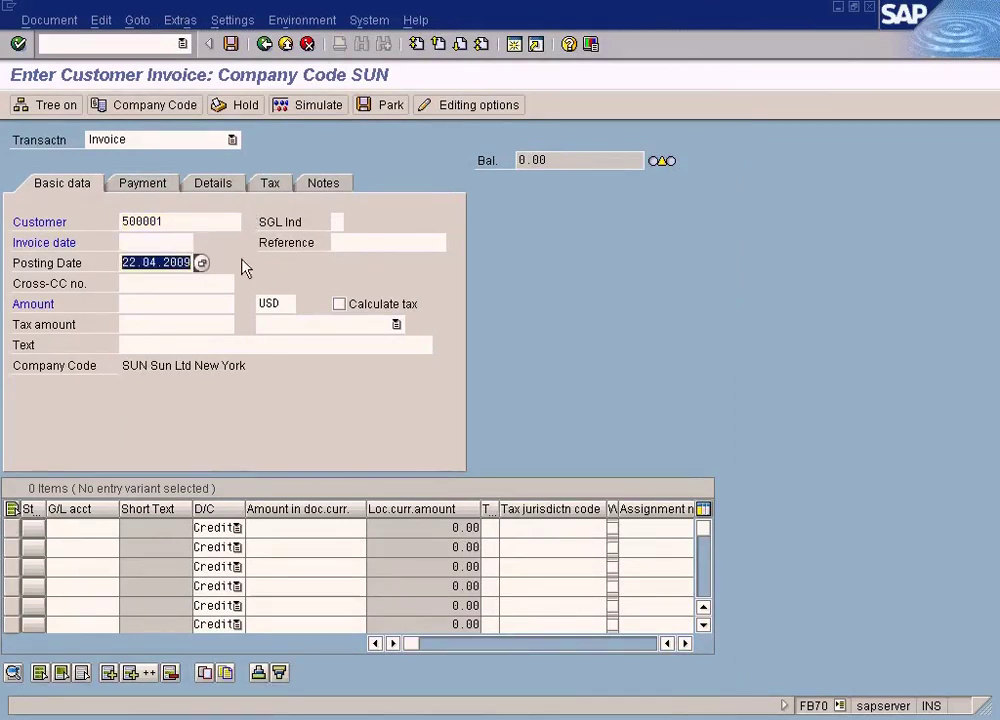
click(167, 241)
key(ctrl+v)
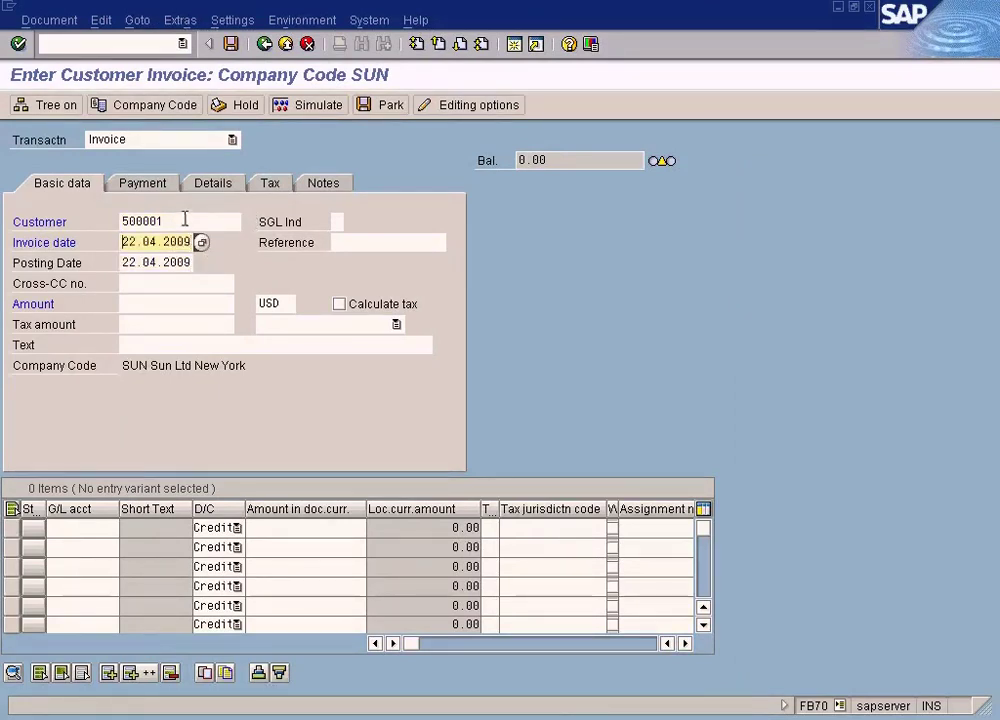
key(Delete)
text(3)
click(128, 262)
key(Delete)
text(4)
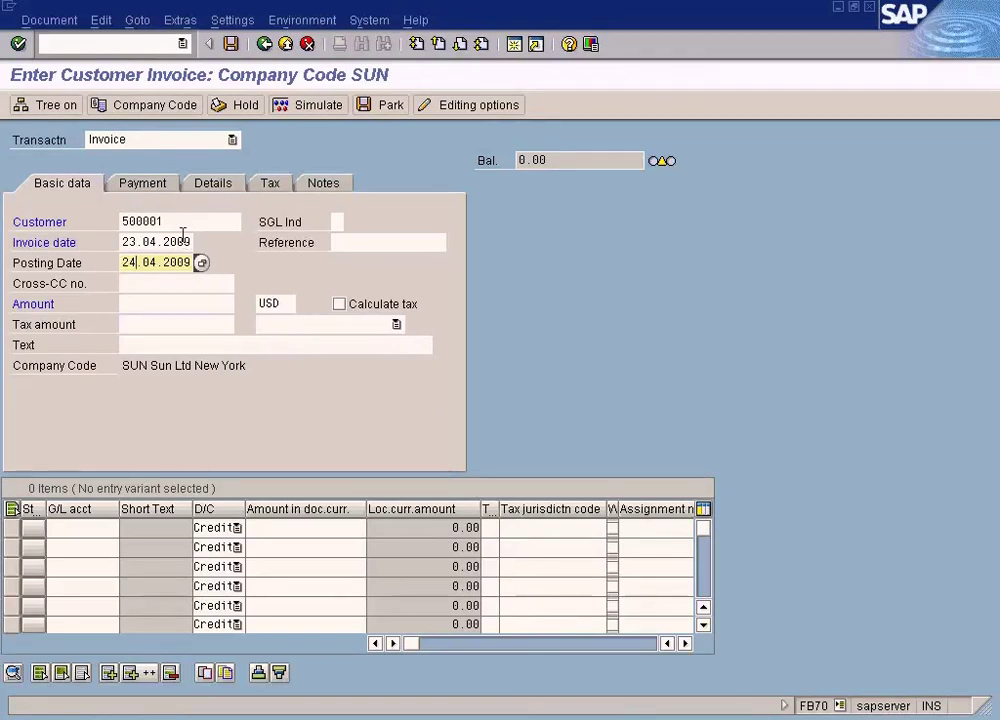
click(286, 46)
click(265, 370)
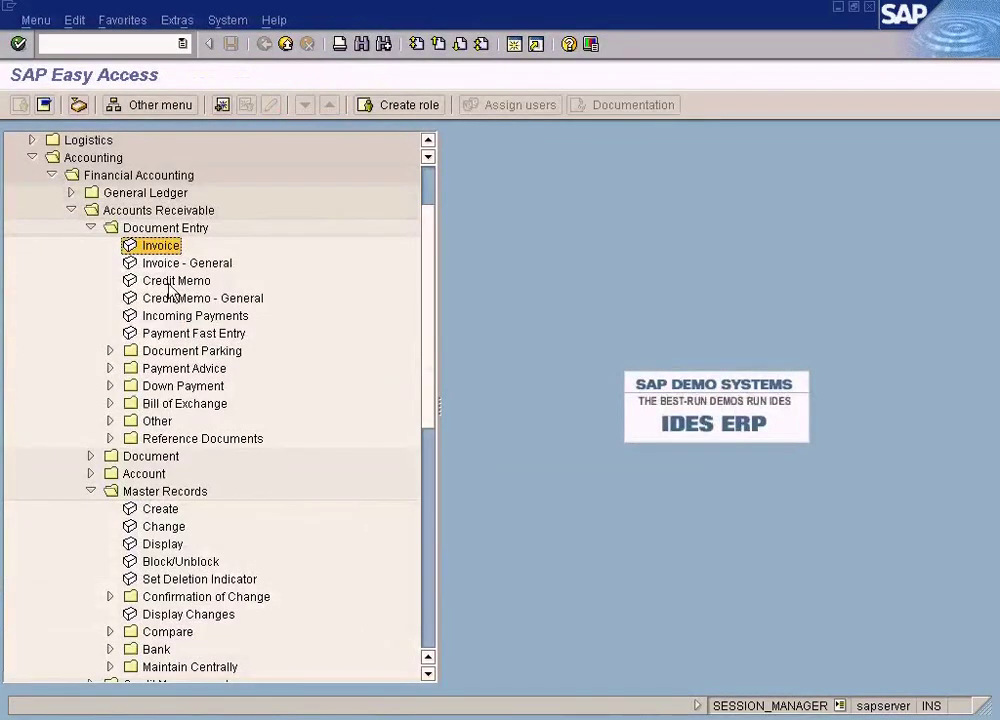
double_click(160, 246)
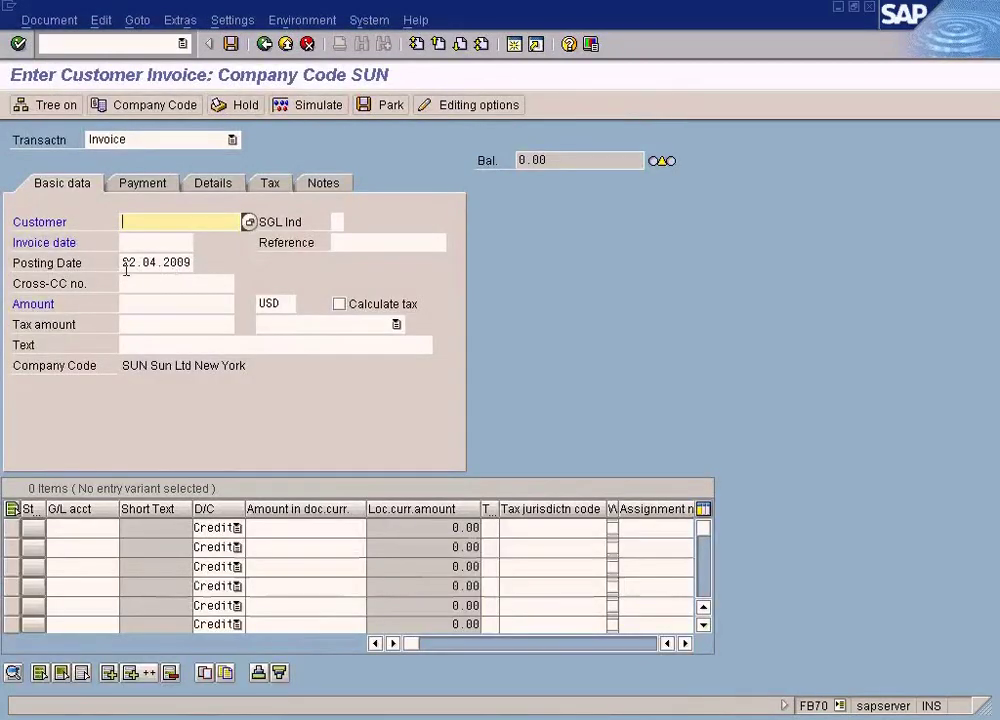
Set the new invoice's date to 23.04.2009 and its posting date to 24.04.2009
drag(123, 264, 201, 262)
key(ctrl+c)
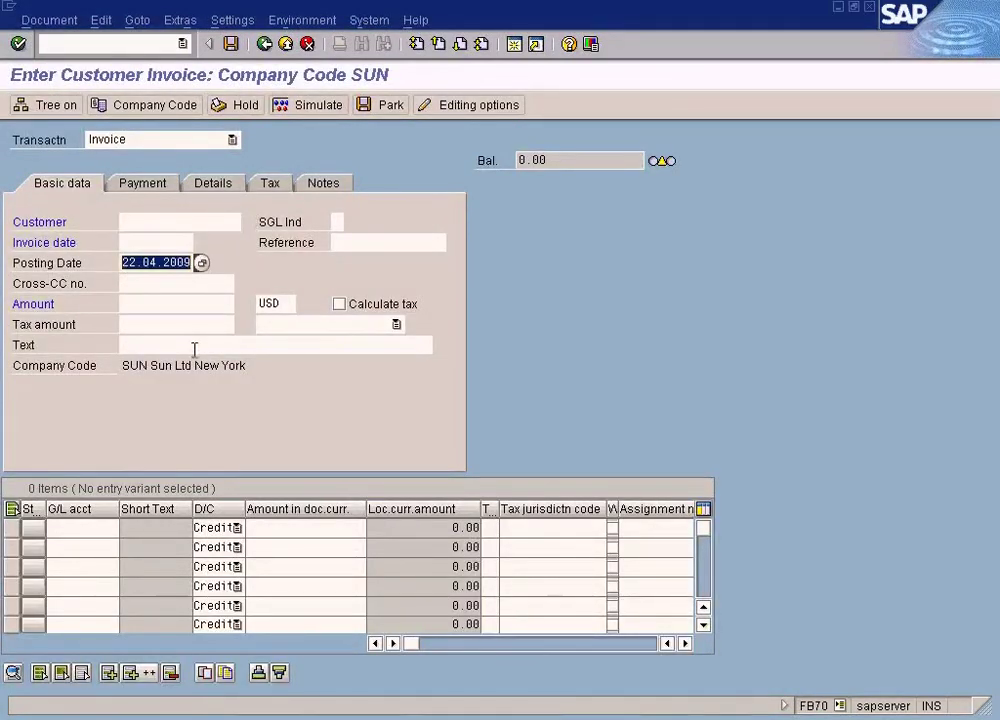
click(156, 243)
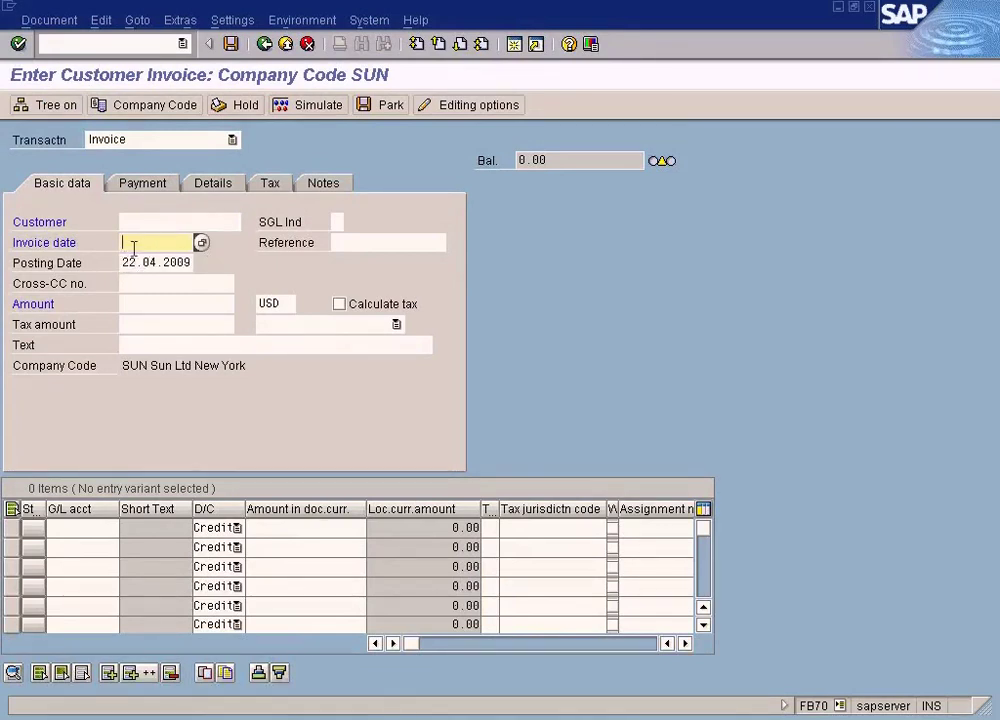
key(ctrl+v)
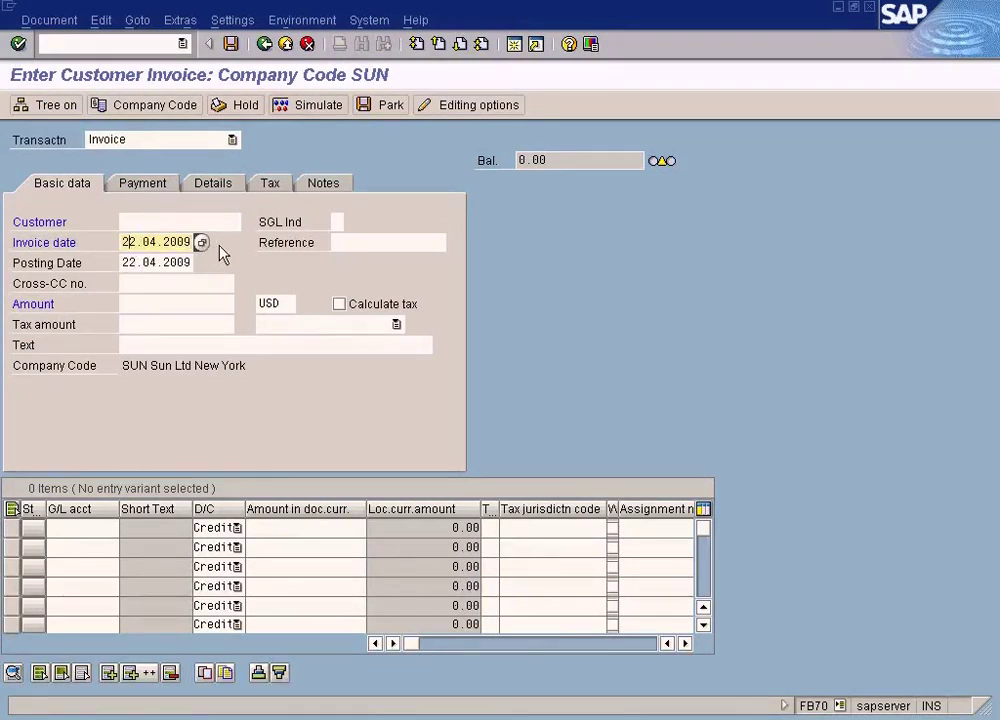
key(Delete)
key(Delete)
text(23)
click(170, 262)
key(Delete)
key(Delete)
text(24)
Select Customer B from company code SUN's customer list for the invoice and confirm the entered header data
click(214, 221)
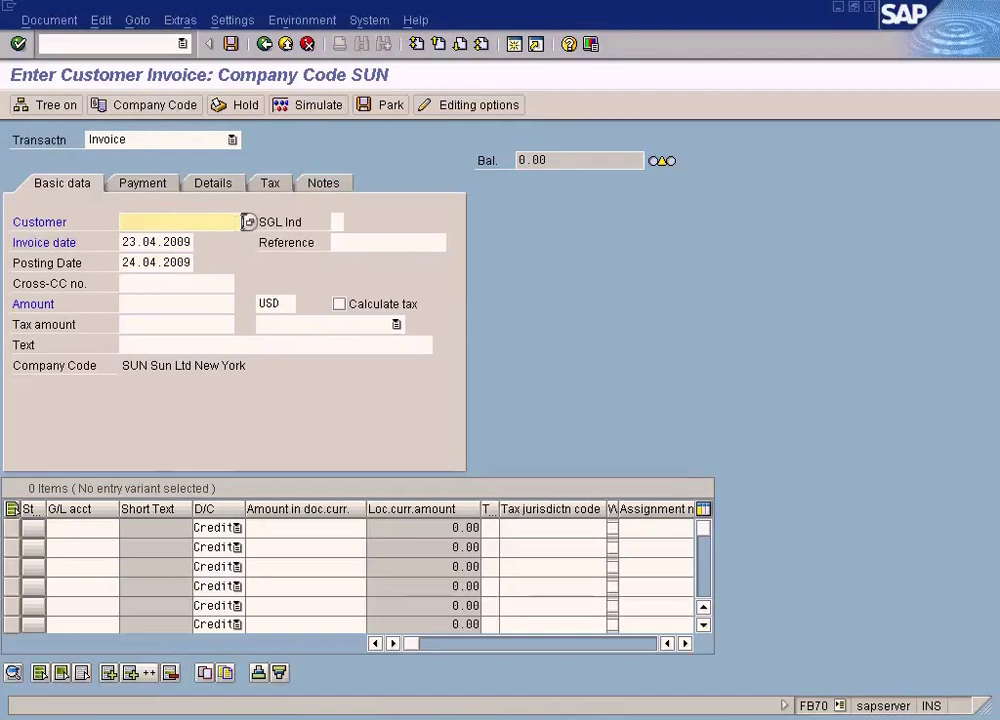
click(248, 223)
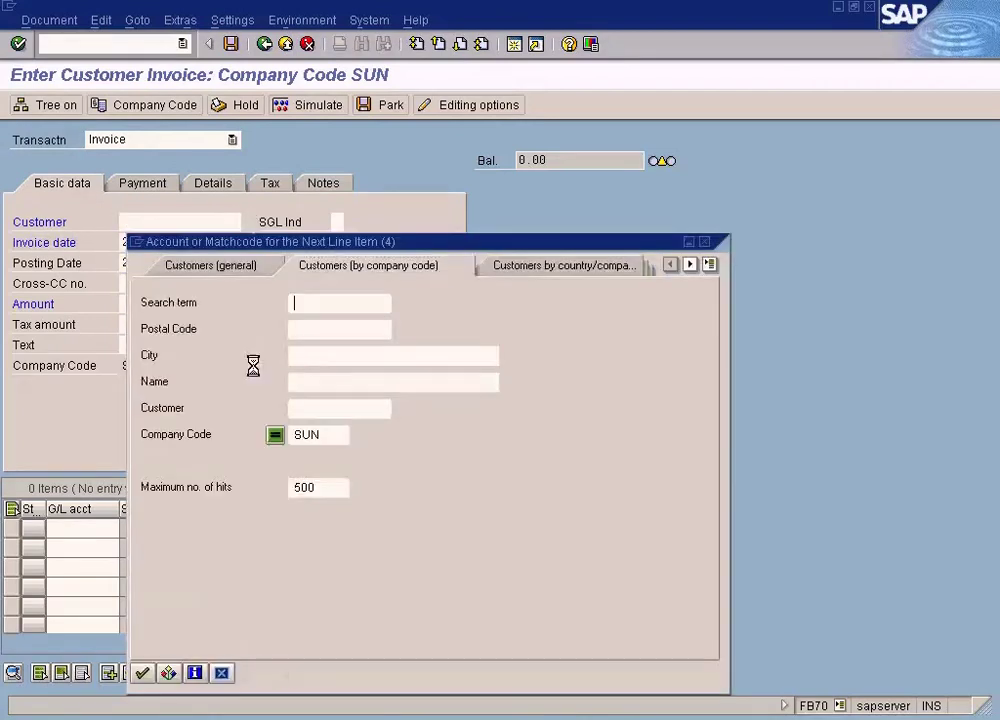
click(142, 673)
double_click(305, 177)
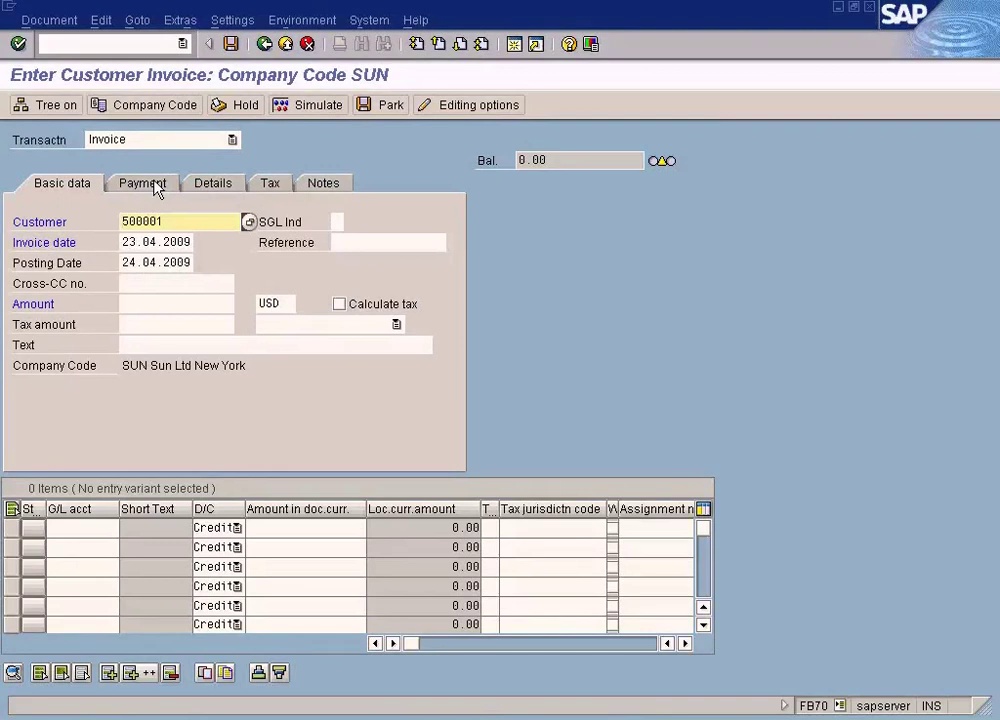
key(Return)
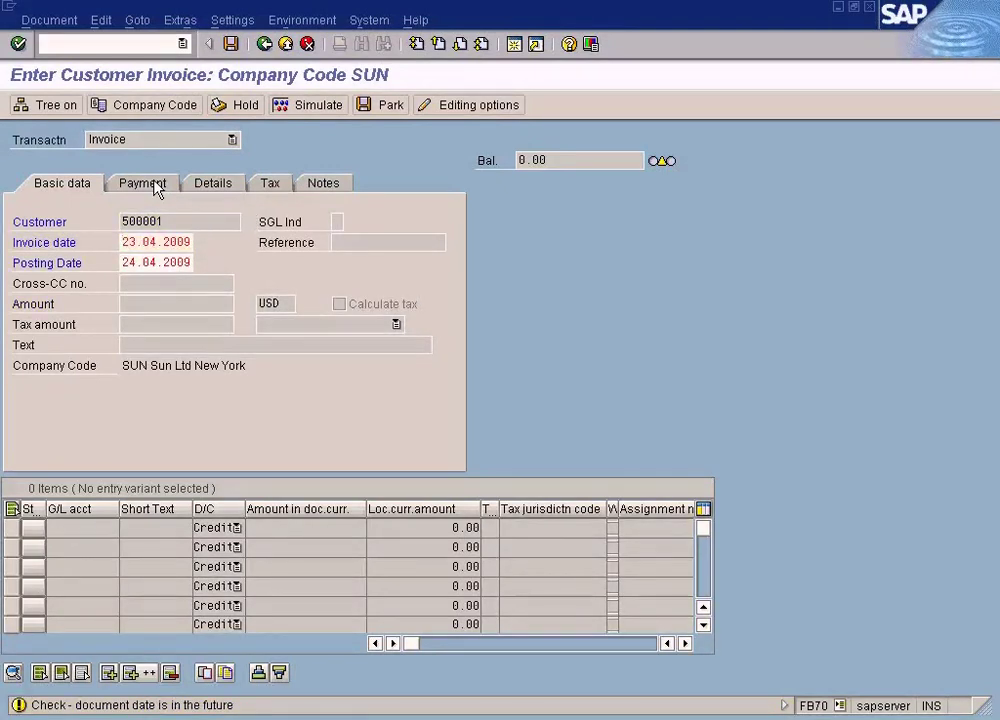
Compare the invoice's baseline date with its invoice and posting dates and with the baseline date default configured for payment term 0002
click(155, 186)
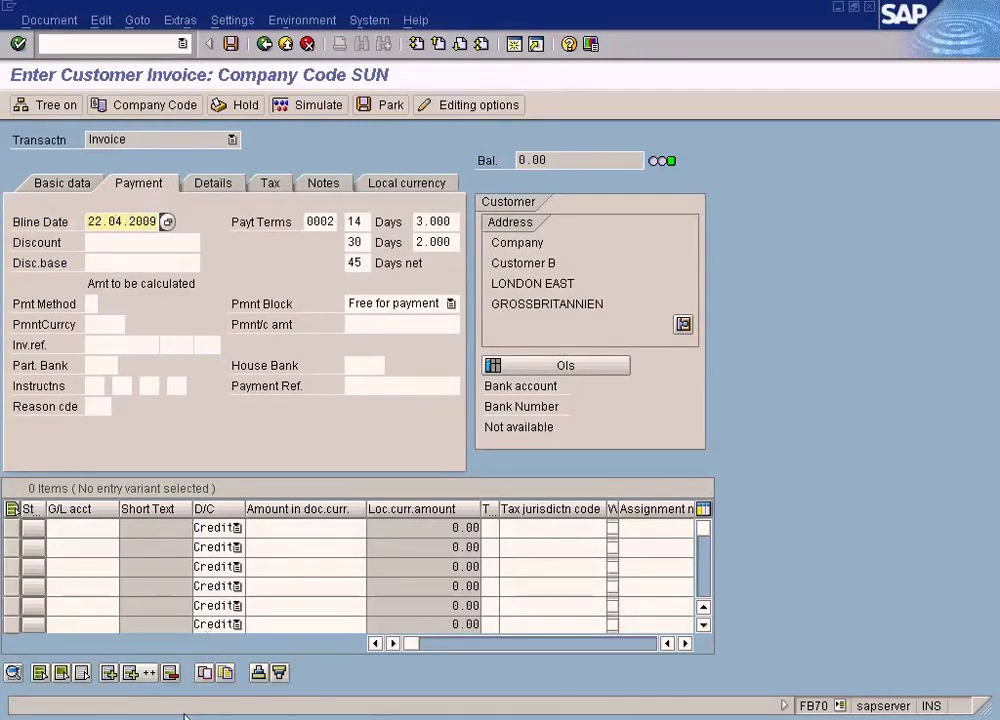
click(215, 717)
click(217, 693)
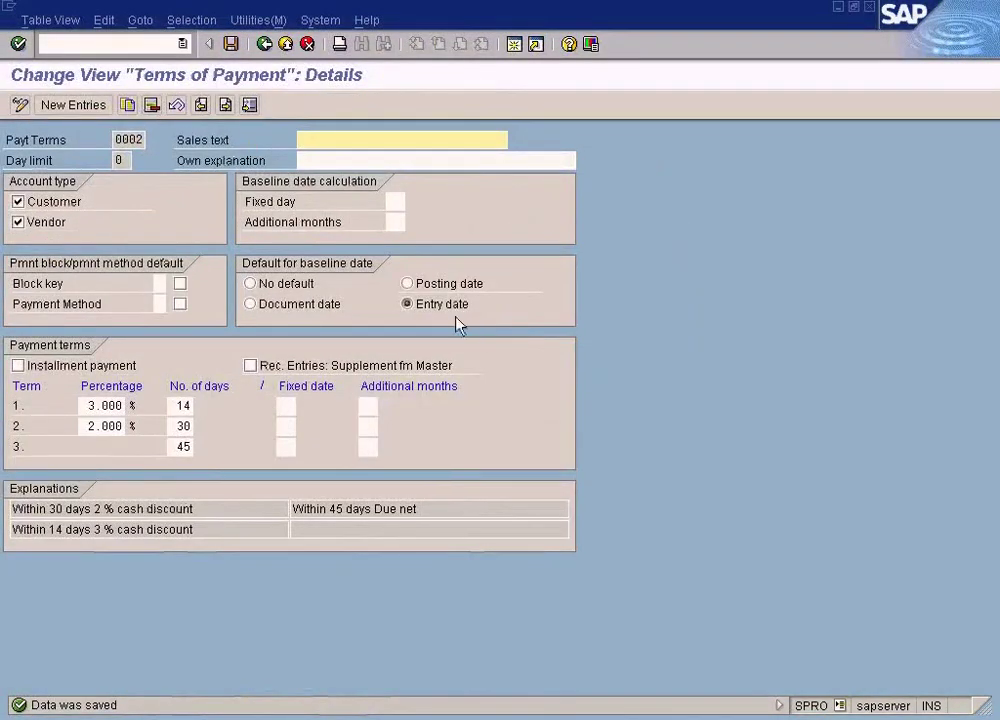
key(alt+Tab)
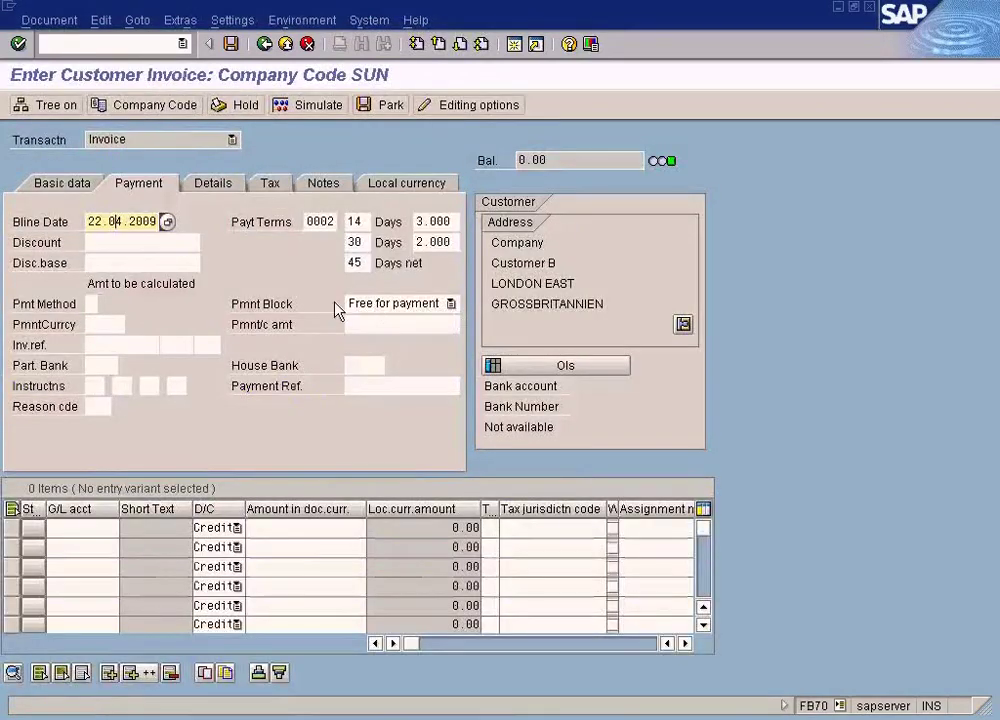
click(78, 190)
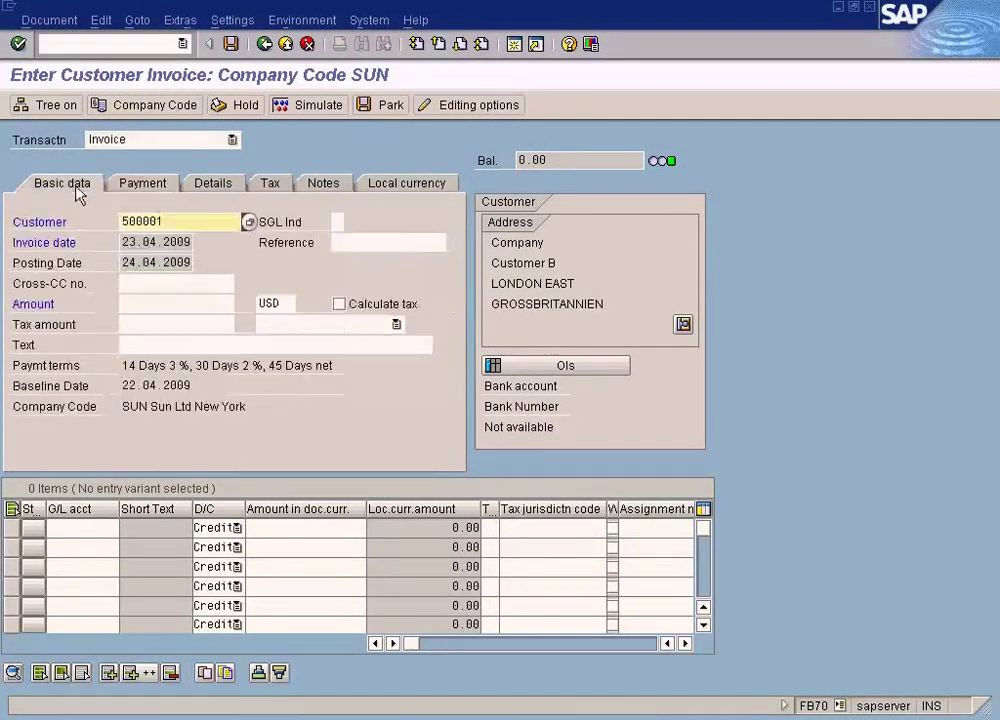
click(150, 243)
click(144, 263)
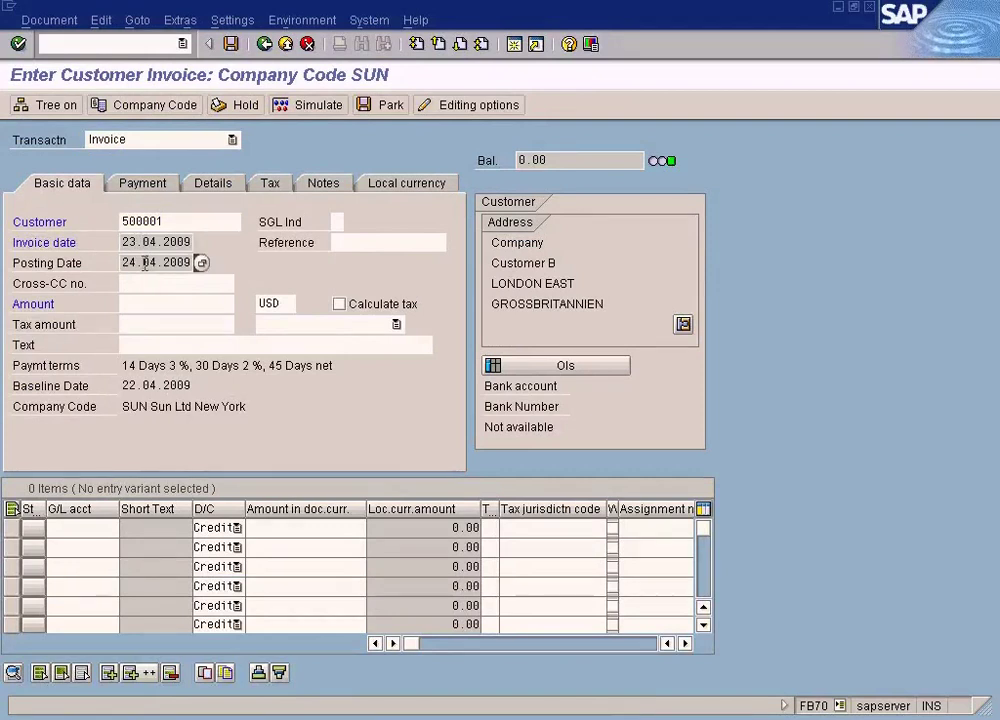
click(149, 189)
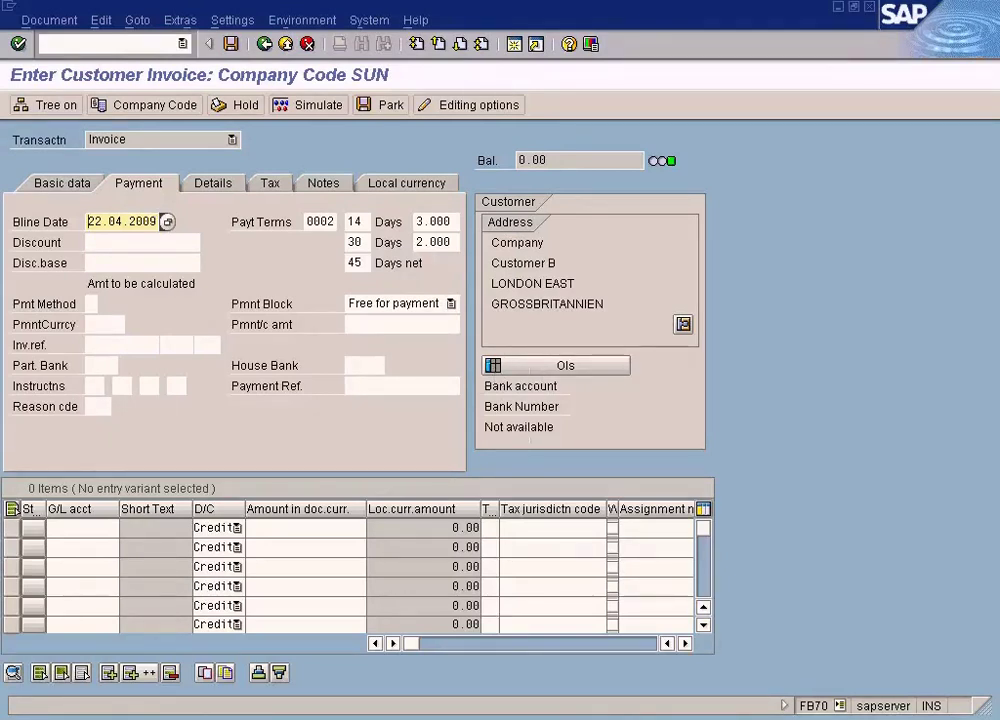
Switch to the AR Payment Terms diagram in Paint and mark Baseline date and Payment Terms in the invoice due date formula
key(alt+Tab)
mouse_move(347, 379)
mouse_down()
mouse_move(402, 415)
mouse_move(442, 417)
mouse_up()
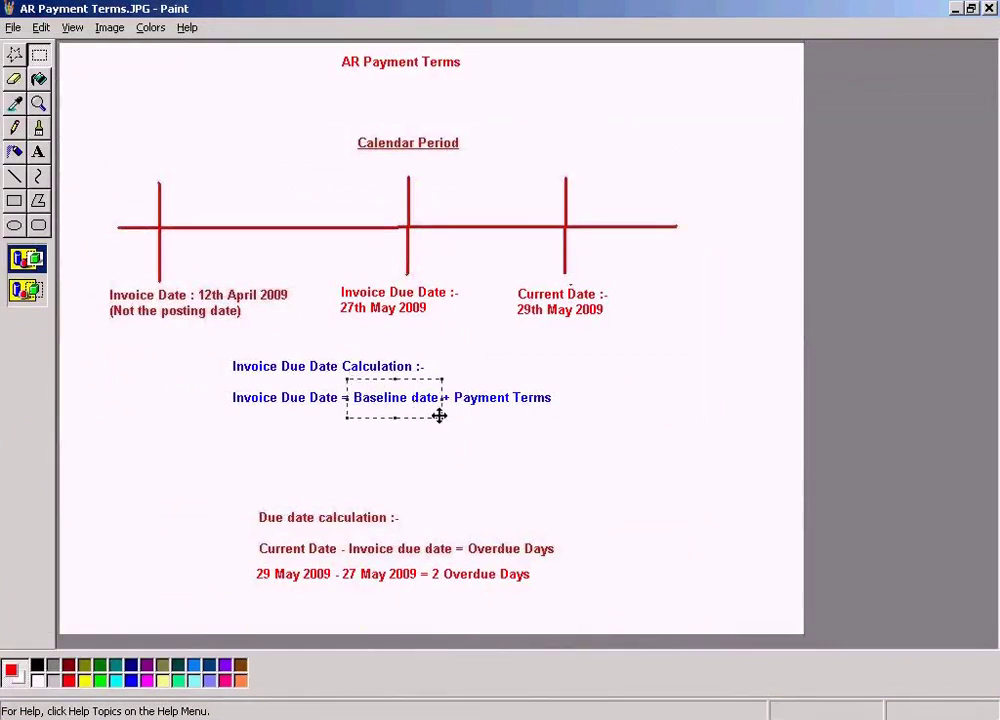
key(alt+Tab)
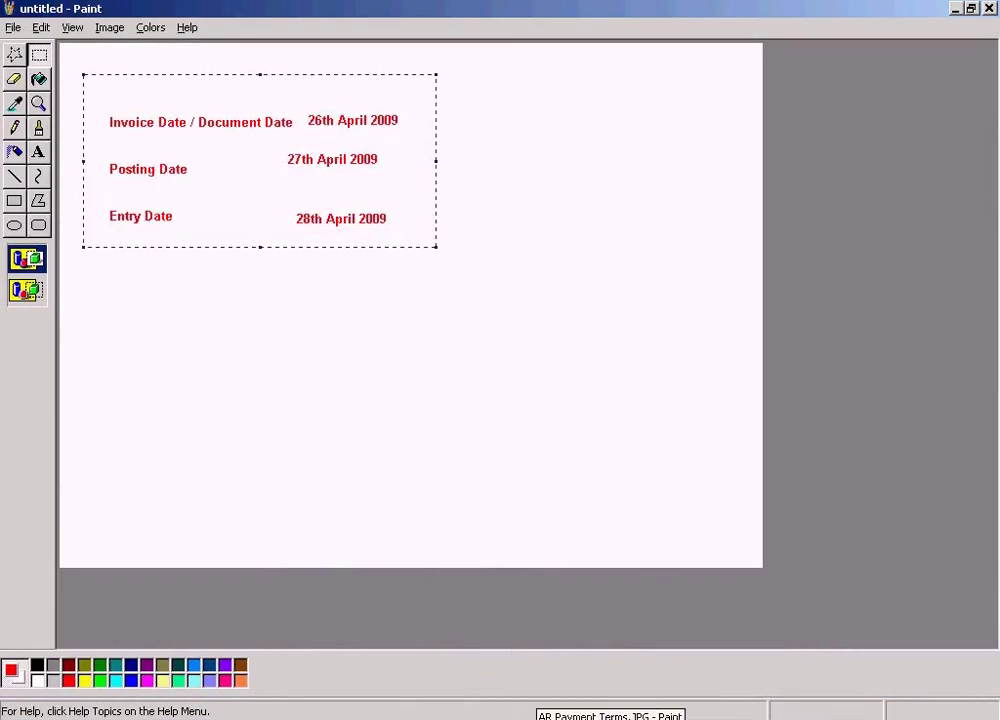
click(545, 716)
click(481, 440)
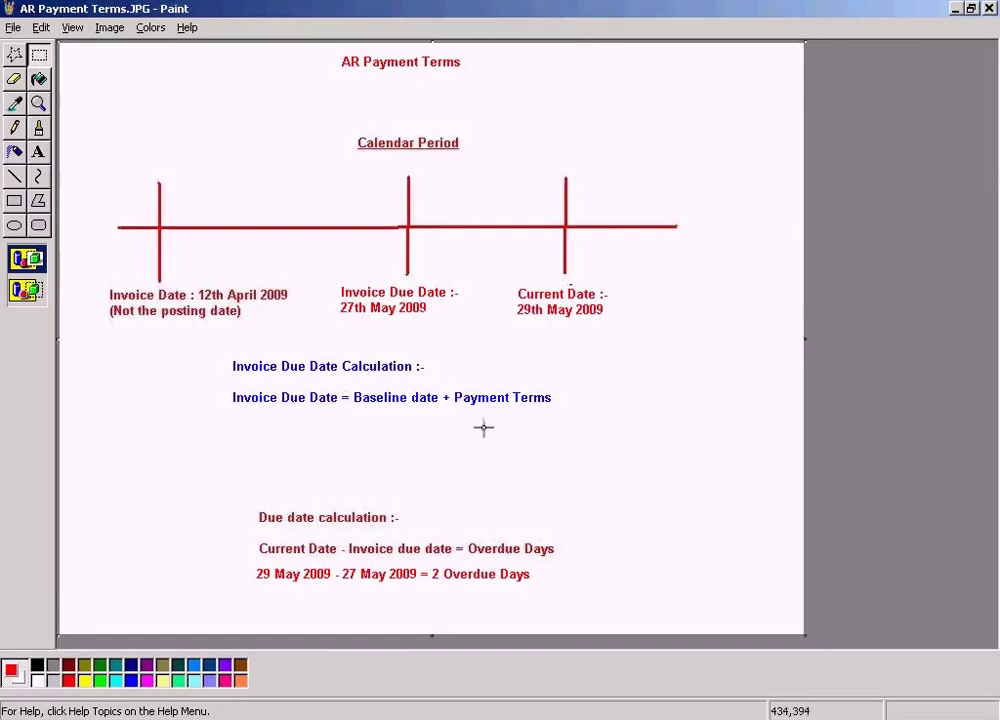
drag(453, 378, 568, 425)
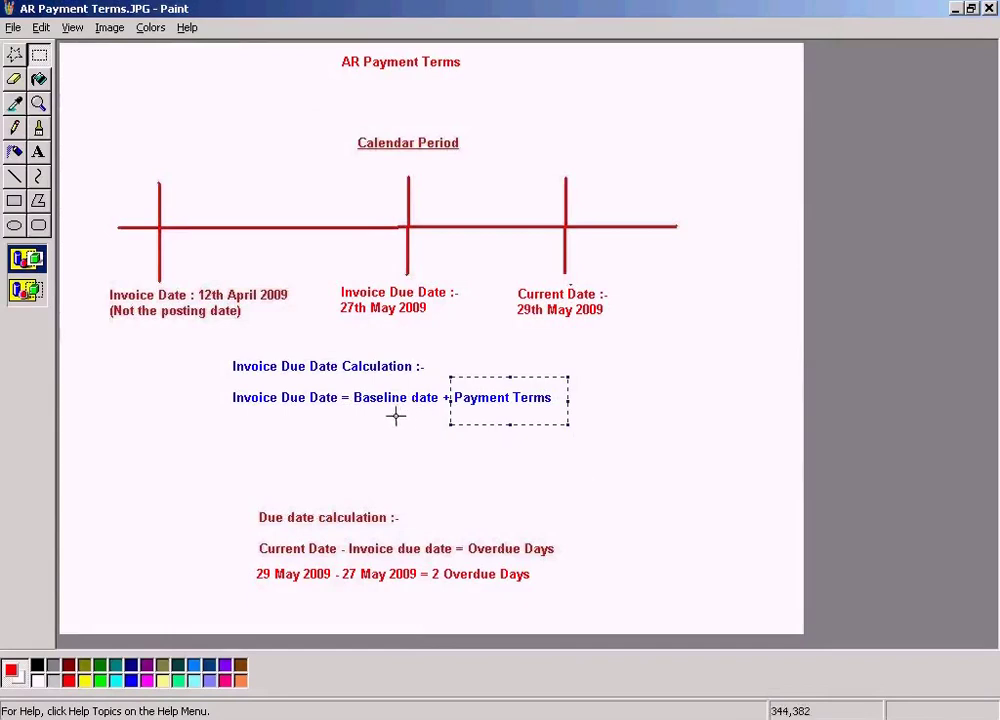
click(230, 718)
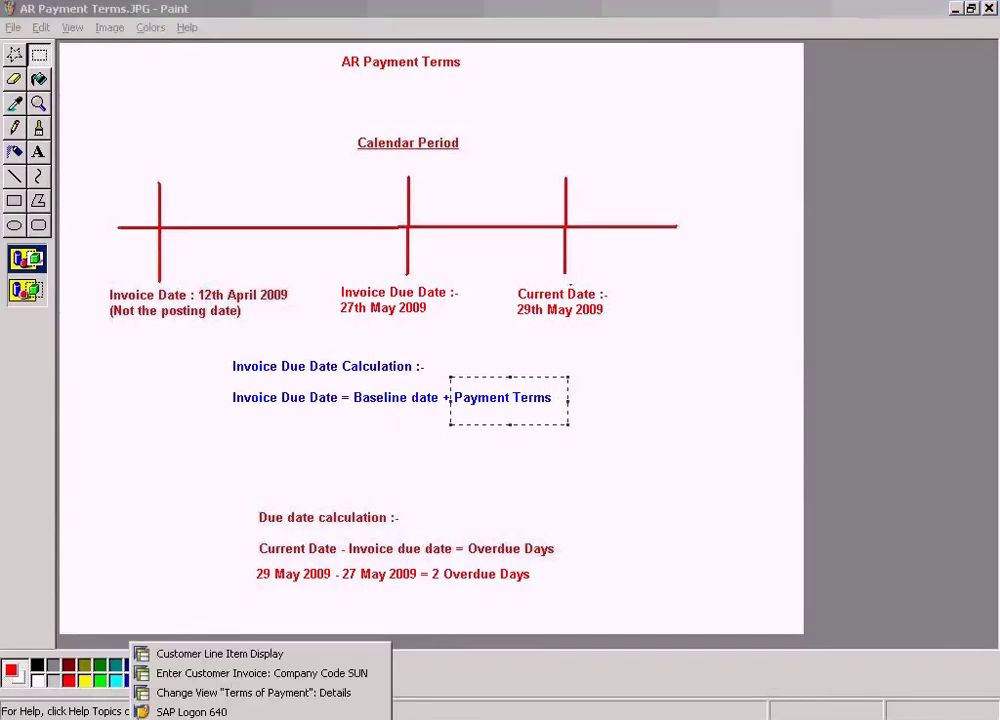
click(509, 460)
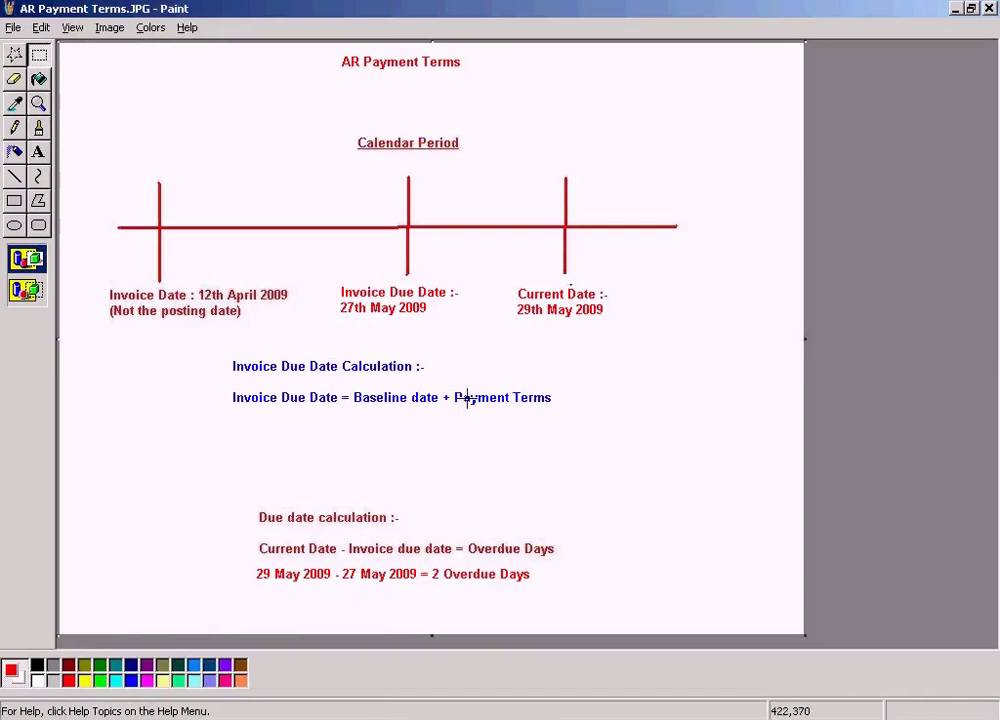
drag(451, 377, 557, 412)
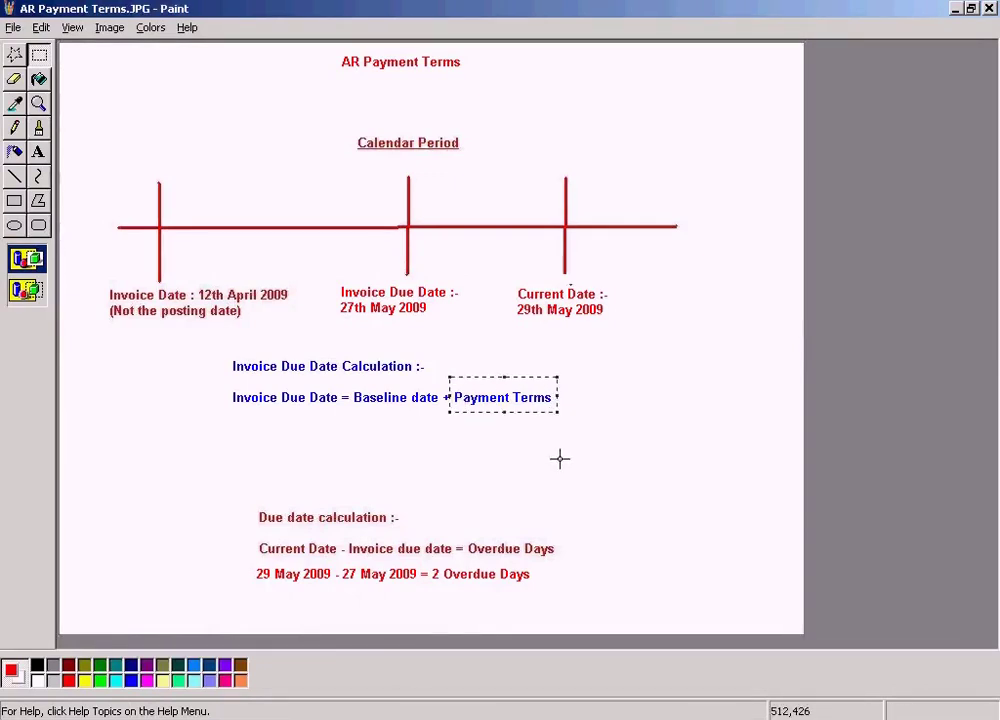
Check the net payment days of term 0002 in the SAP payment terms configuration and return to the Paint diagram
click(230, 718)
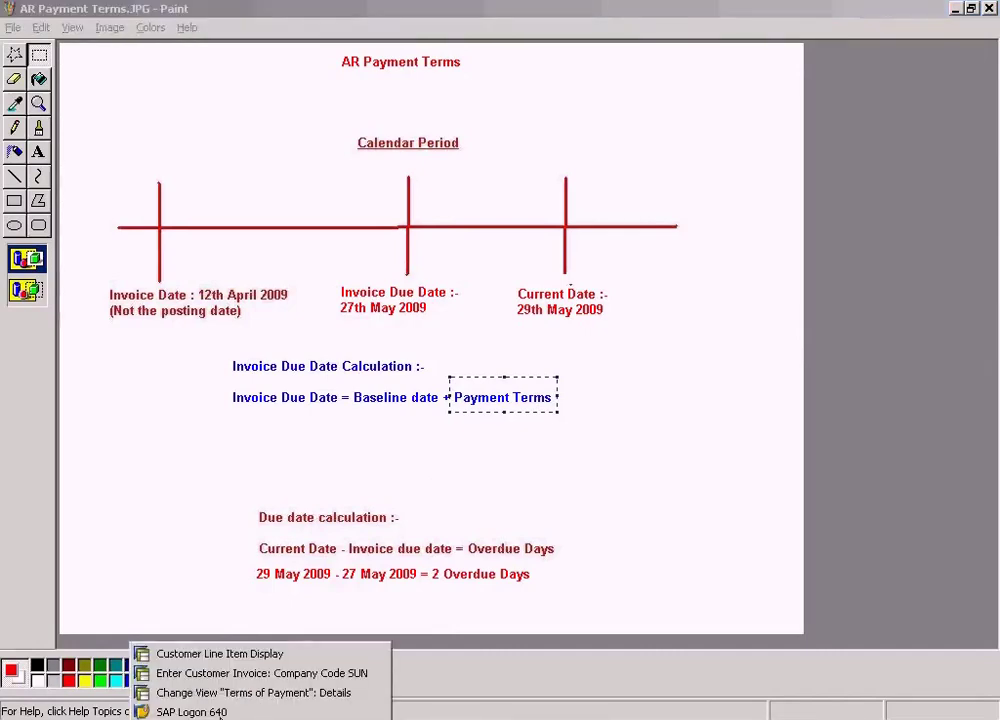
click(240, 693)
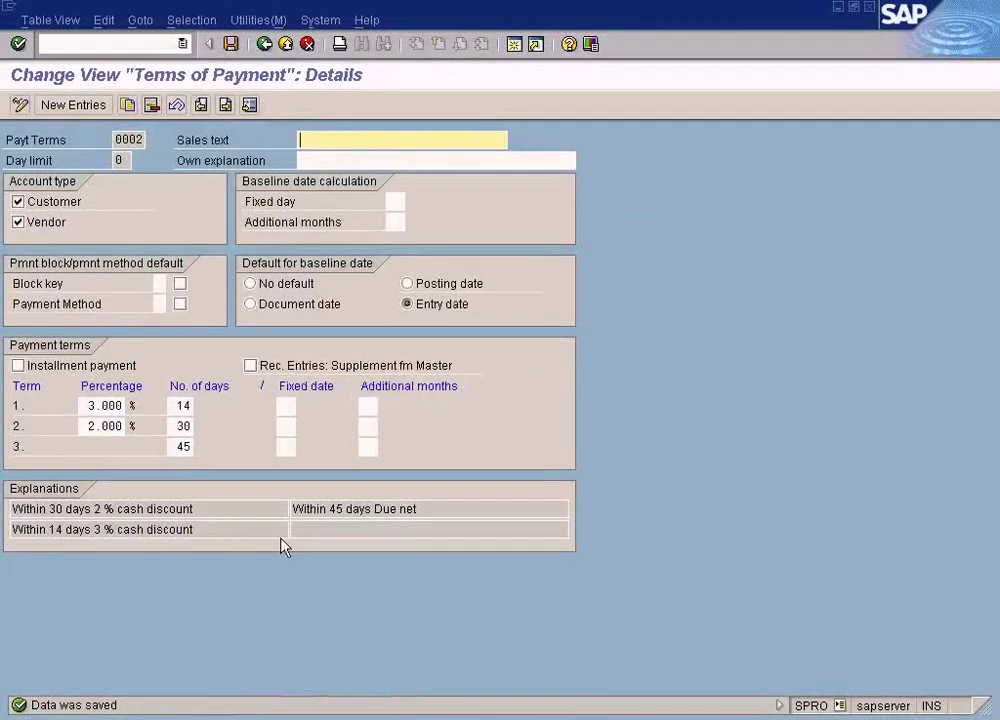
click(181, 448)
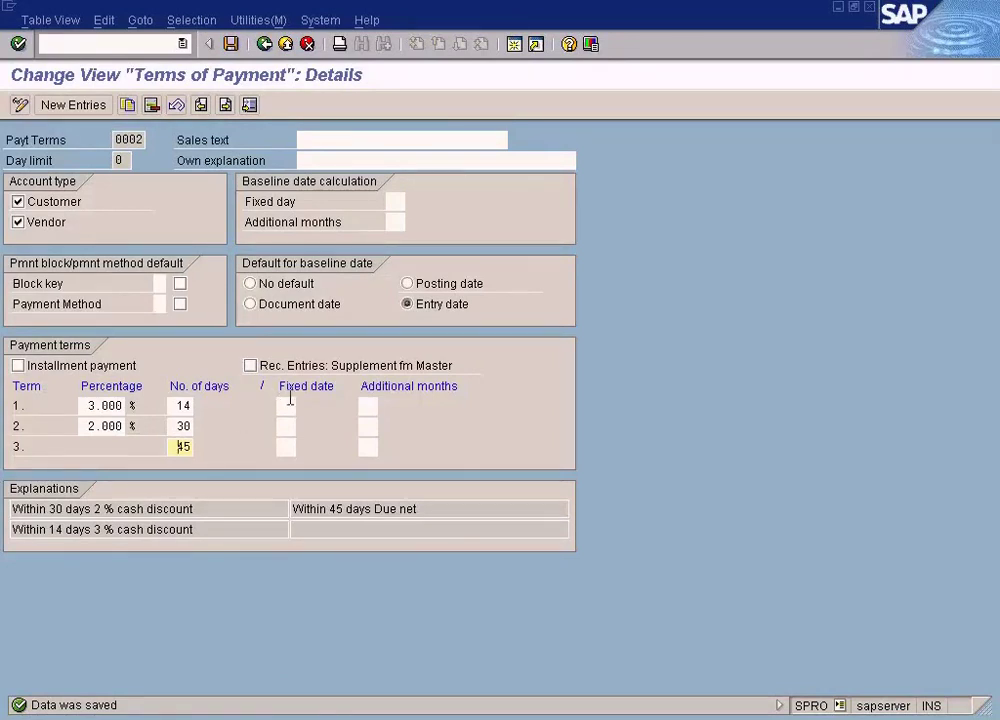
drag(178, 446, 210, 447)
key(alt+Tab)
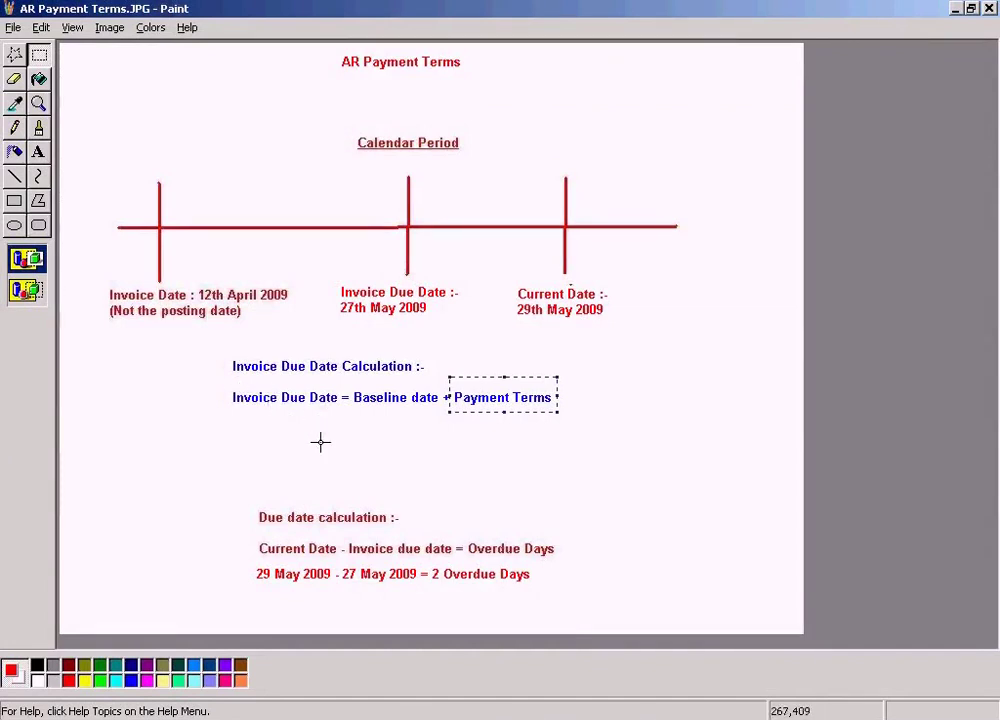
Switch back to SAP and compare the invoice's baseline date and payment periods with the net due explanation configured for term 0002
key(alt+Tab)
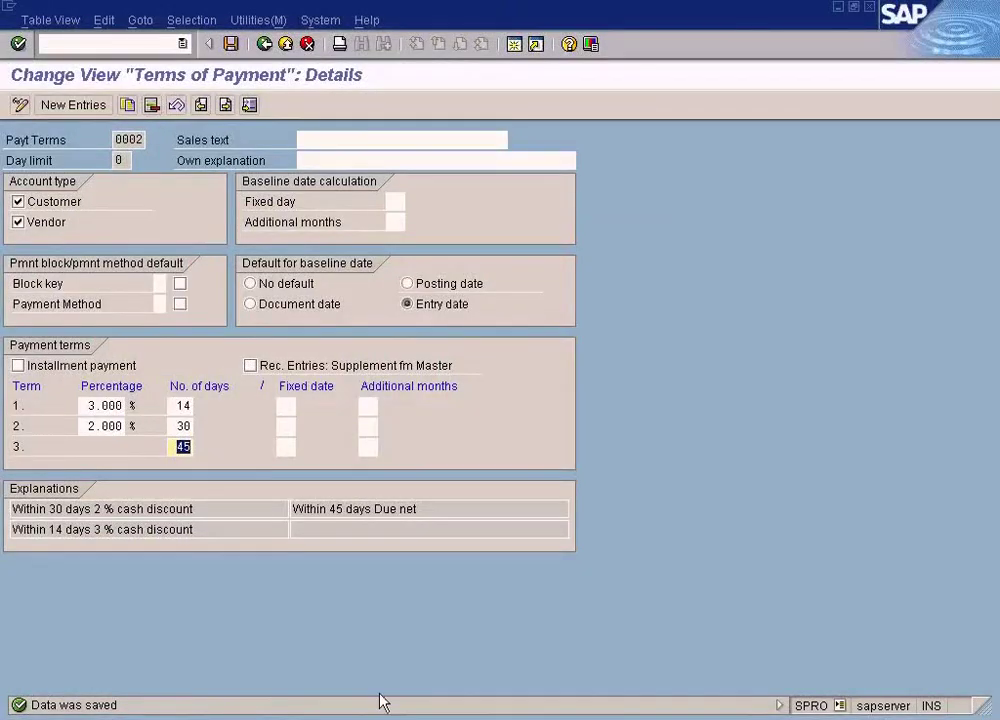
click(235, 719)
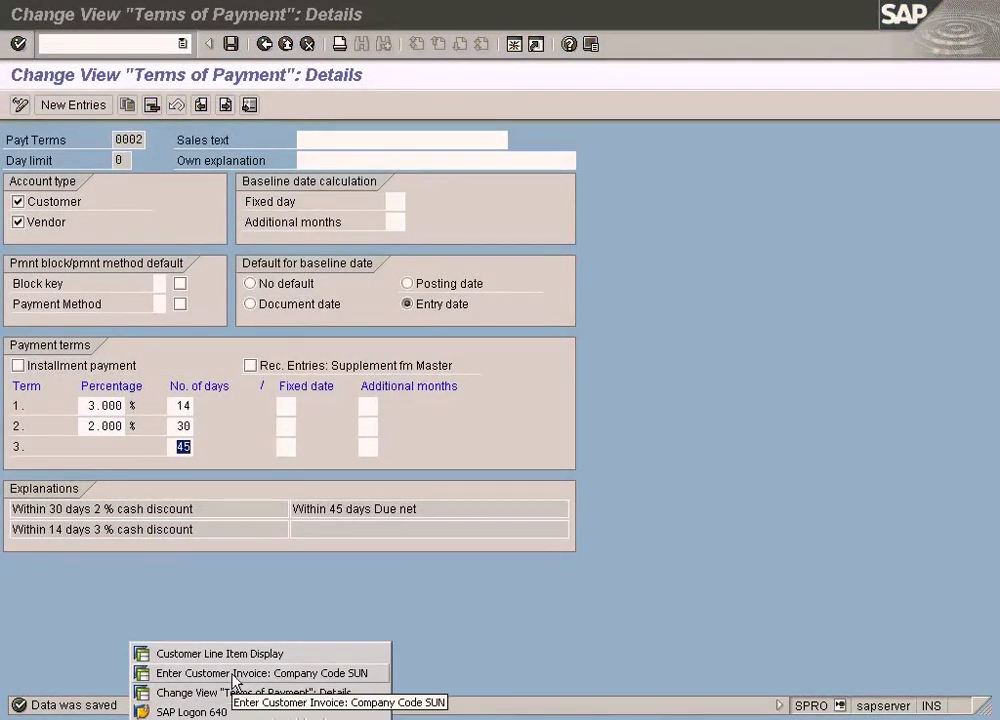
click(236, 674)
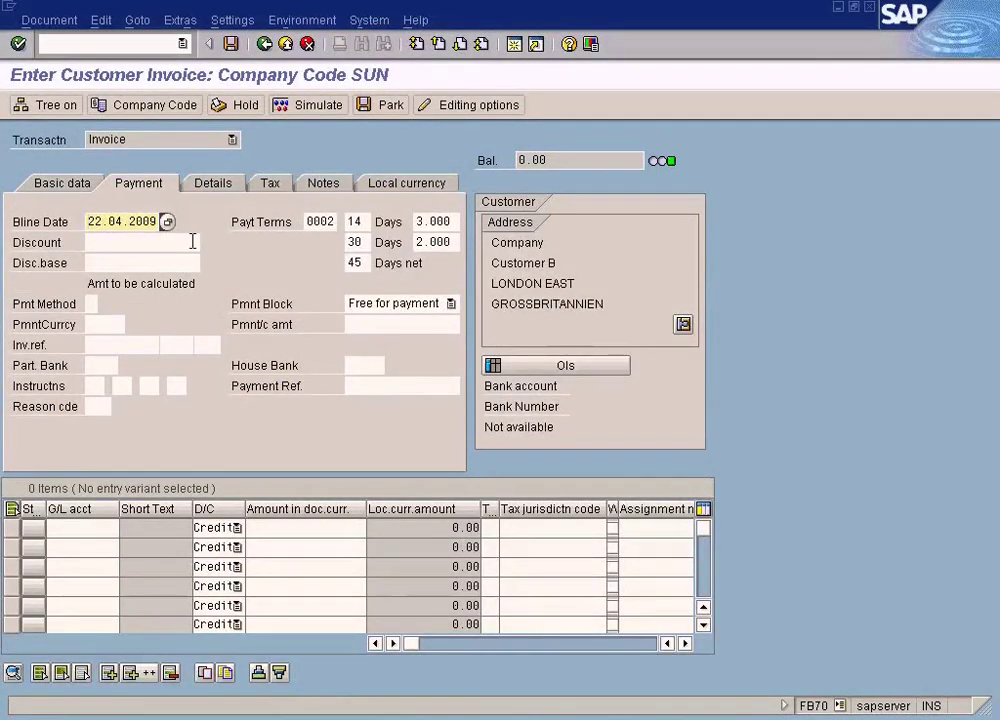
click(109, 220)
click(350, 241)
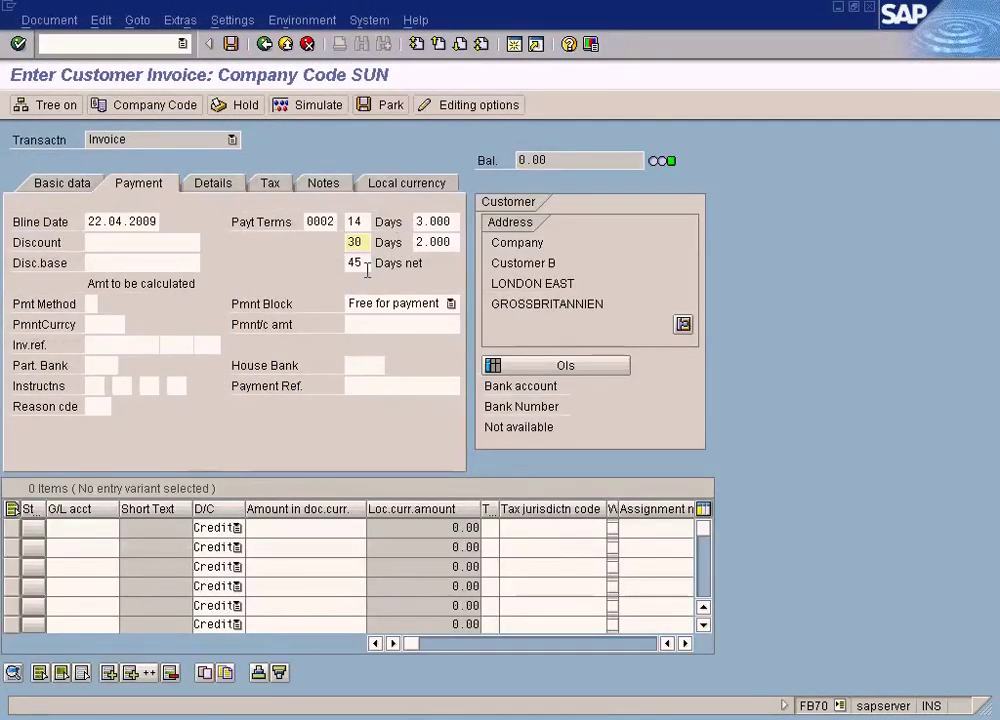
click(350, 261)
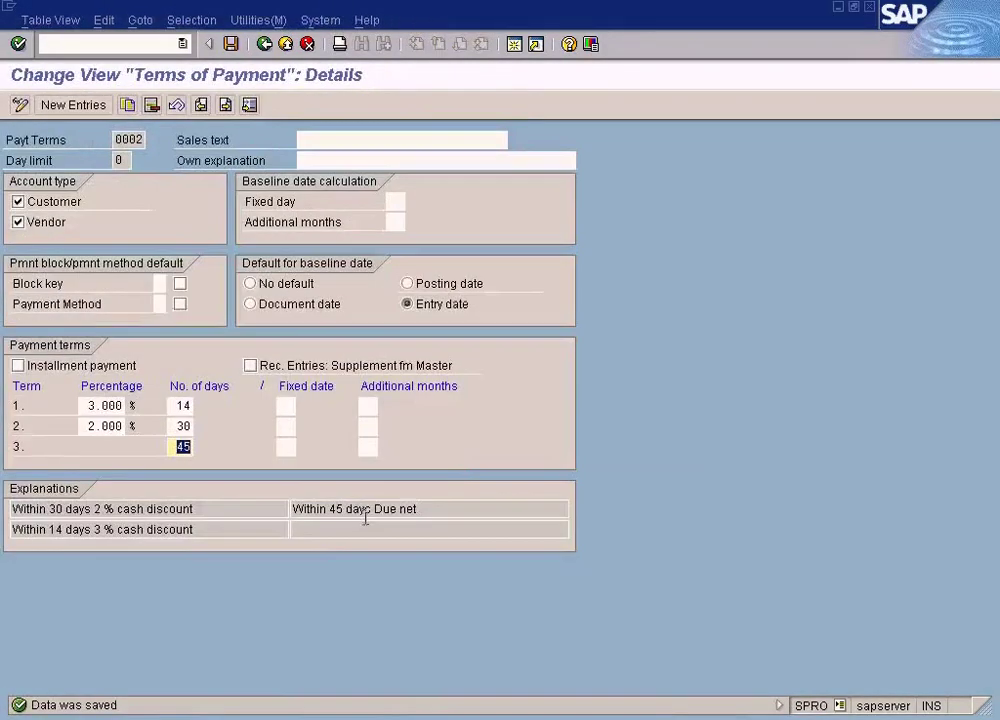
drag(433, 513, 261, 508)
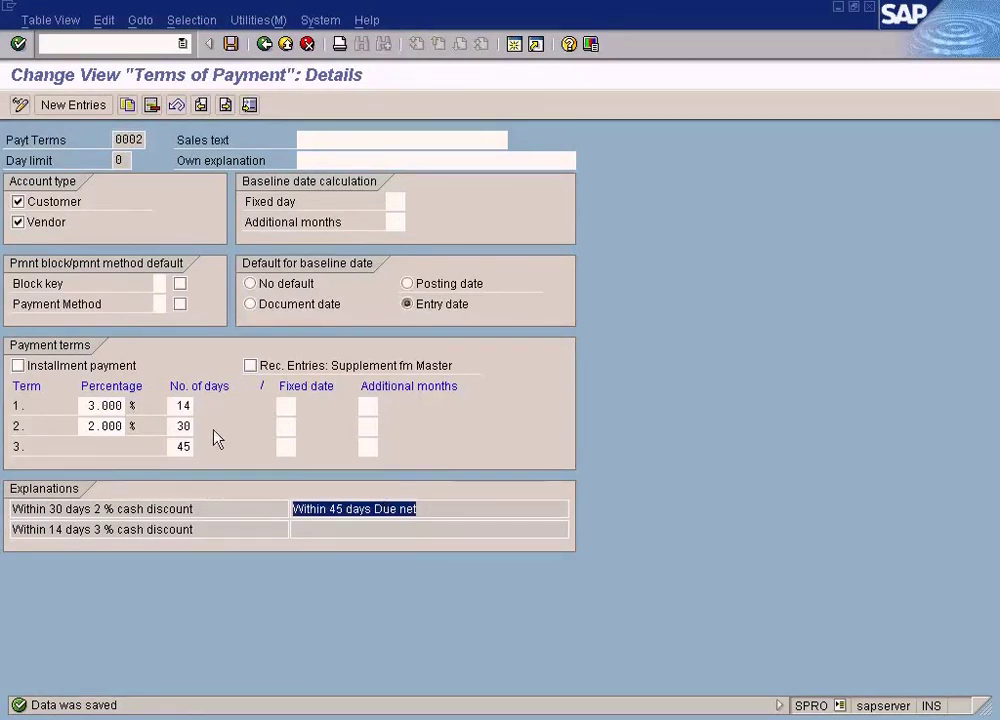
Set payment term 0002's default for baseline date to No default and save the configuration
click(394, 222)
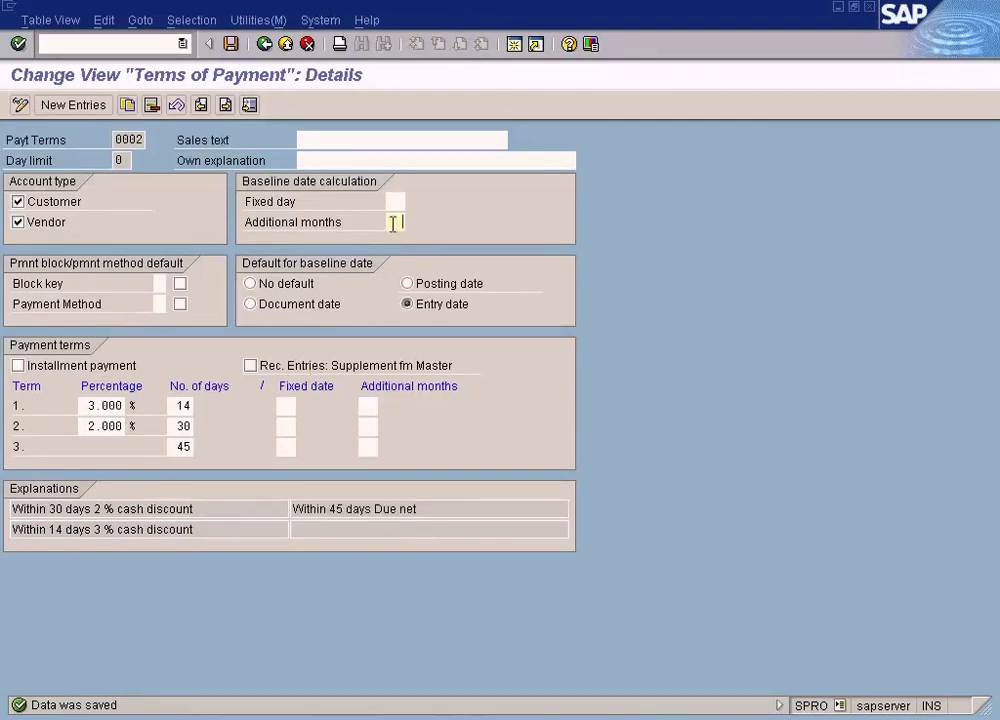
click(268, 287)
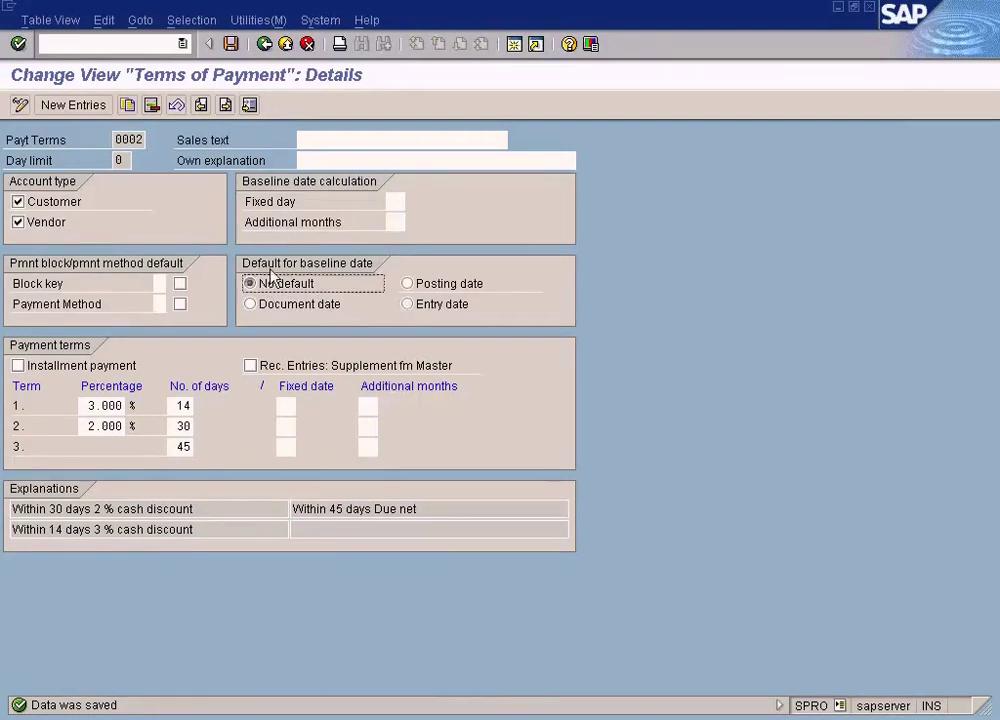
click(231, 44)
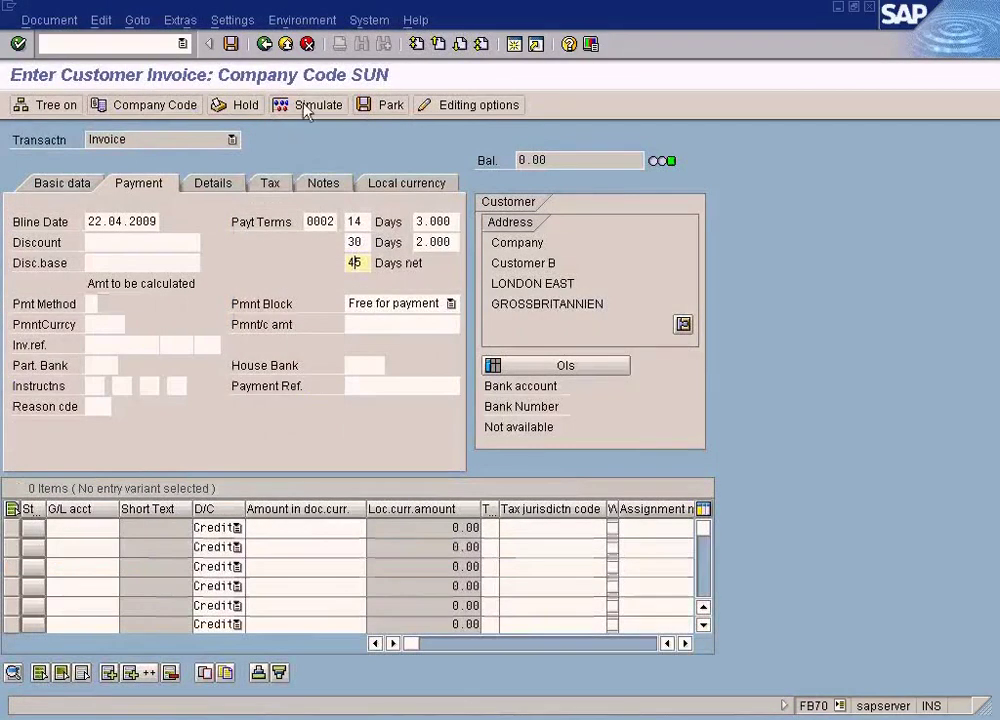
Discard the open customer invoice and select Customer B from company code SUN's customer list for a new one
click(289, 46)
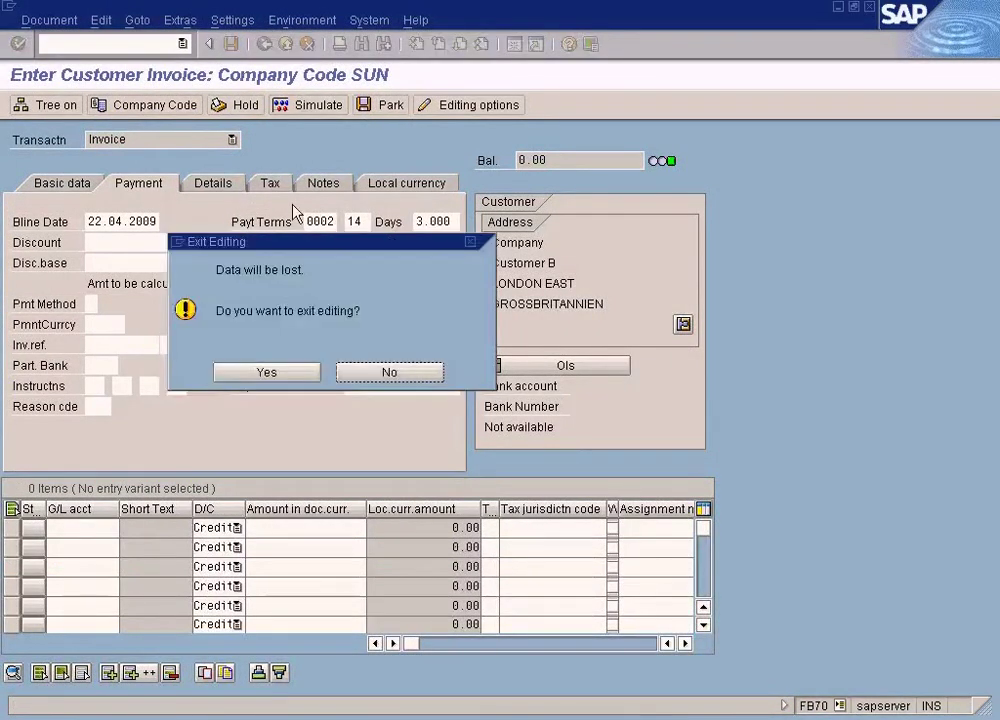
click(265, 372)
double_click(162, 247)
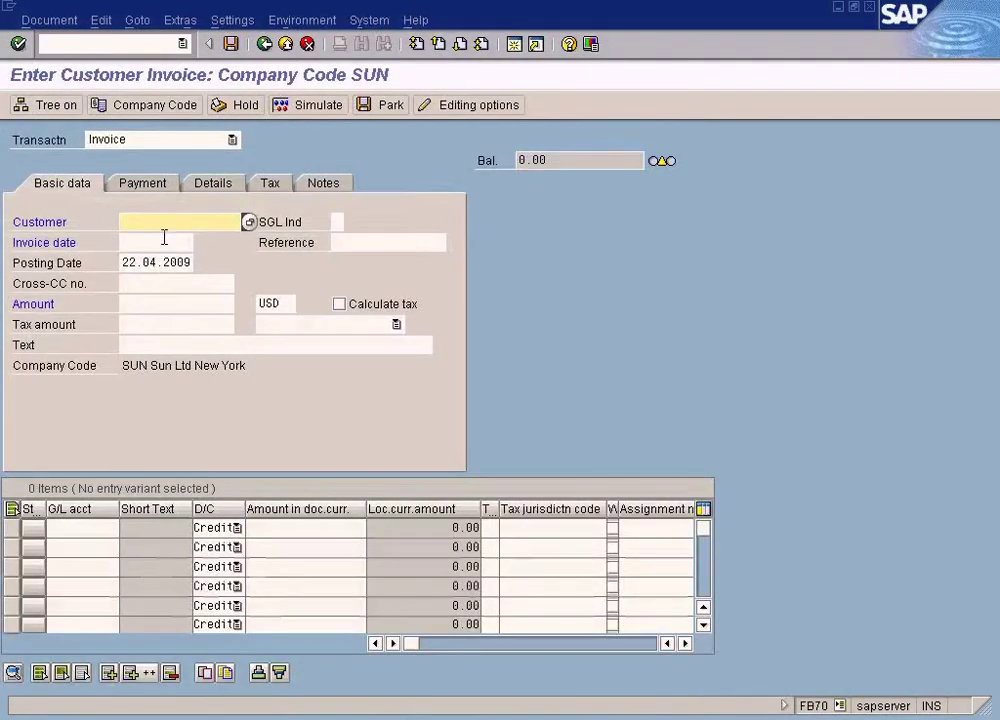
click(249, 222)
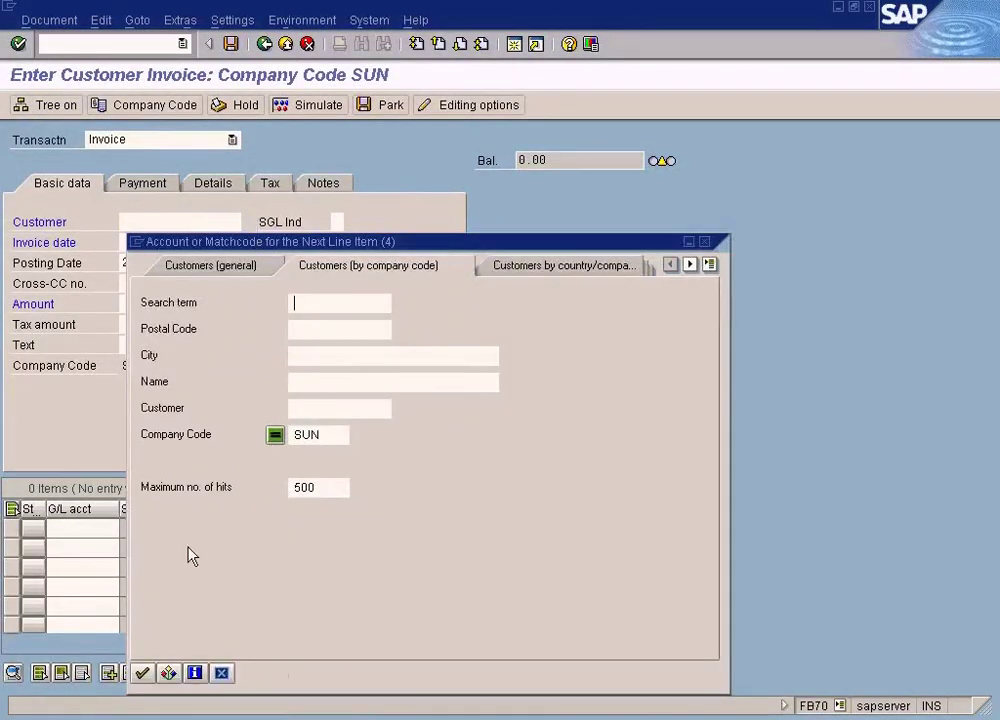
click(143, 676)
double_click(286, 187)
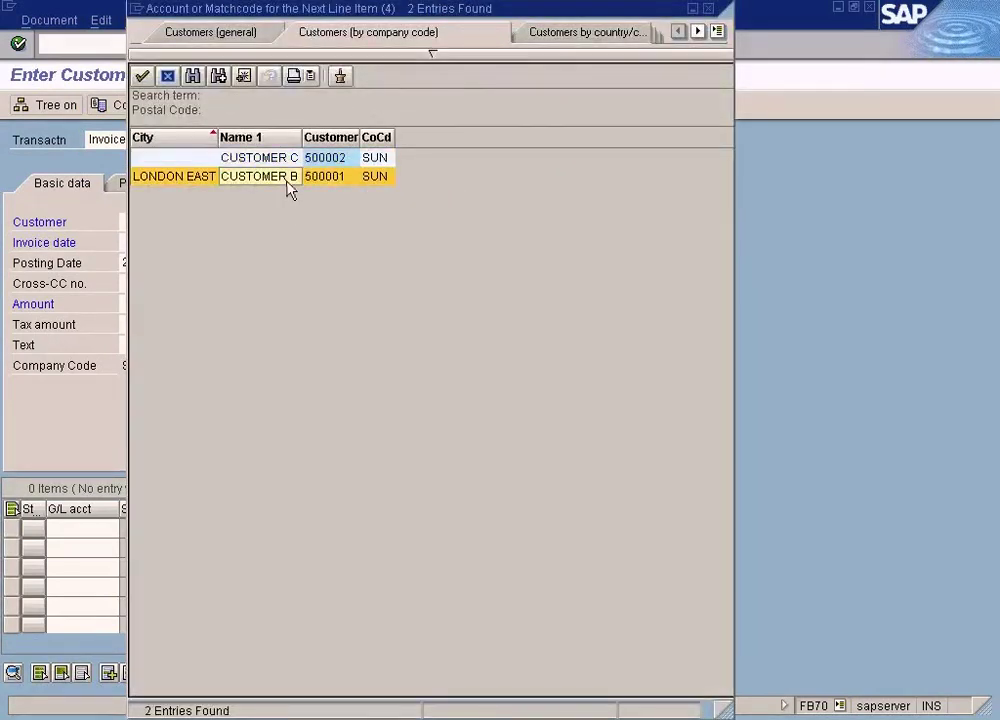
Set the new invoice's invoice date to 23.04.2009 and its posting date to 24.04.2009
drag(121, 262, 190, 262)
key(ctrl+c)
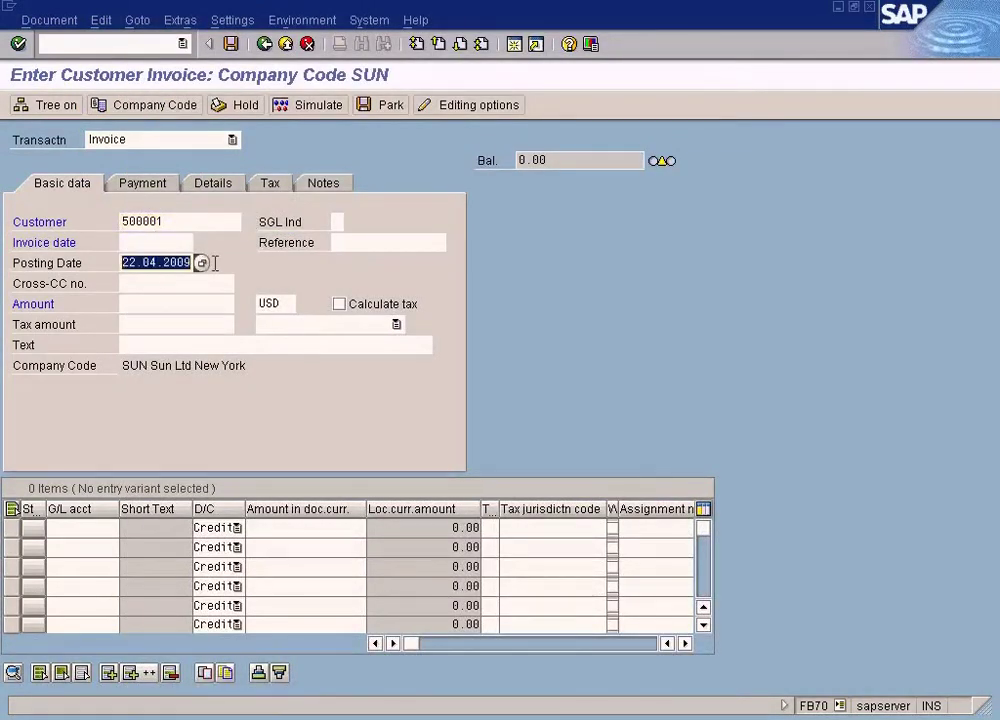
click(155, 242)
key(ctrl+v)
key(shift+Right)
key(shift+Right)
text(23)
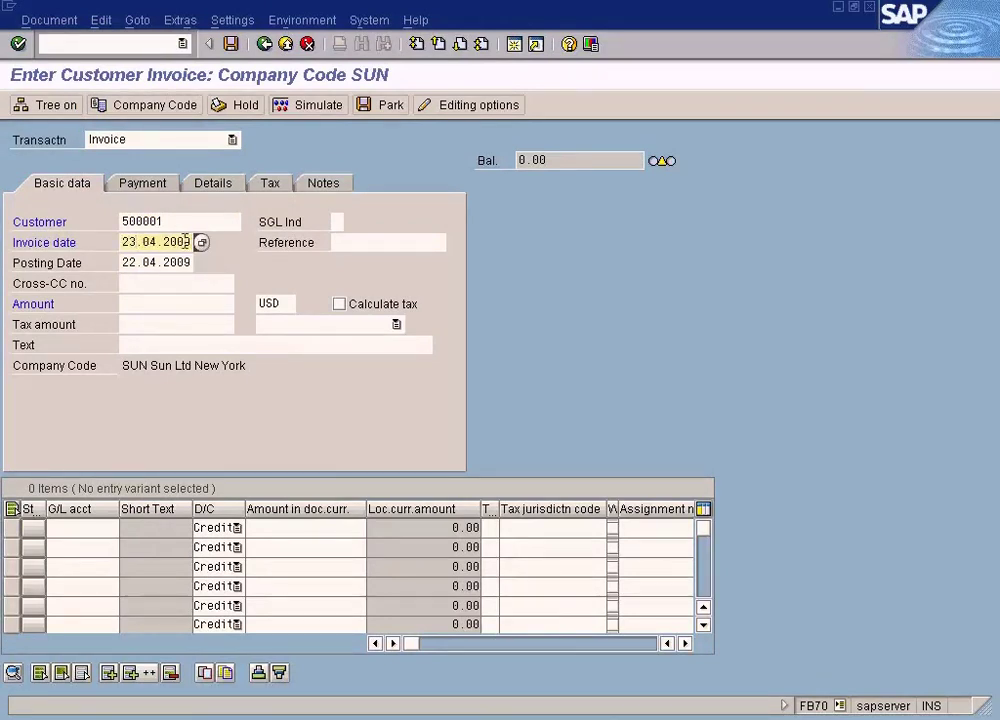
click(174, 261)
key(Delete)
text(4)
Accept the date warning, show the invoice's payment details and bring up the calendar for the baseline date
click(152, 190)
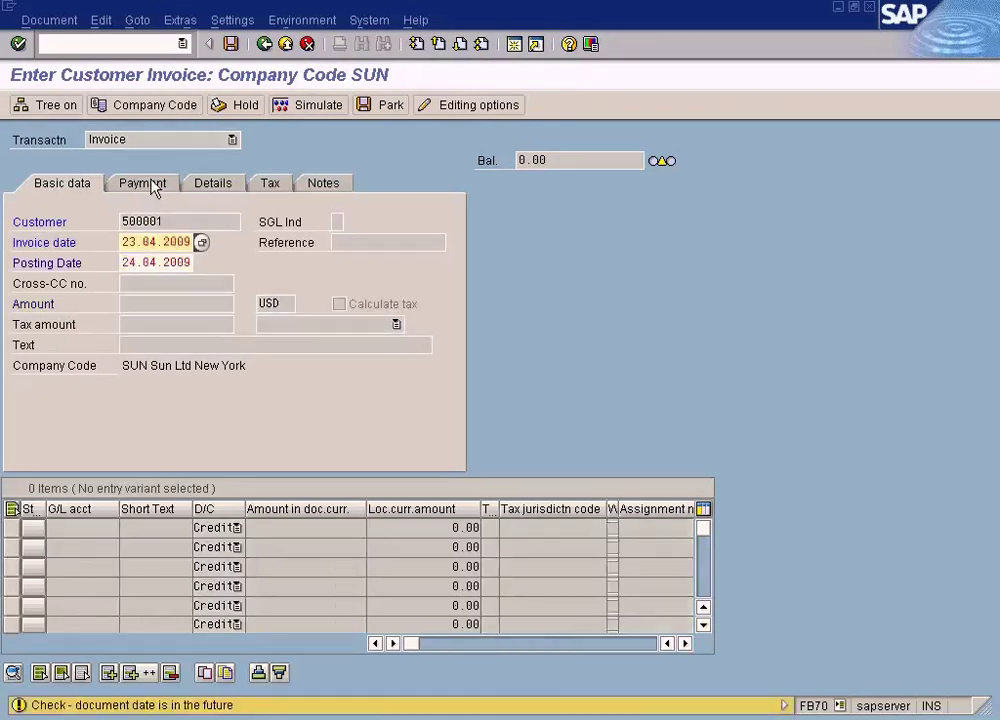
click(152, 190)
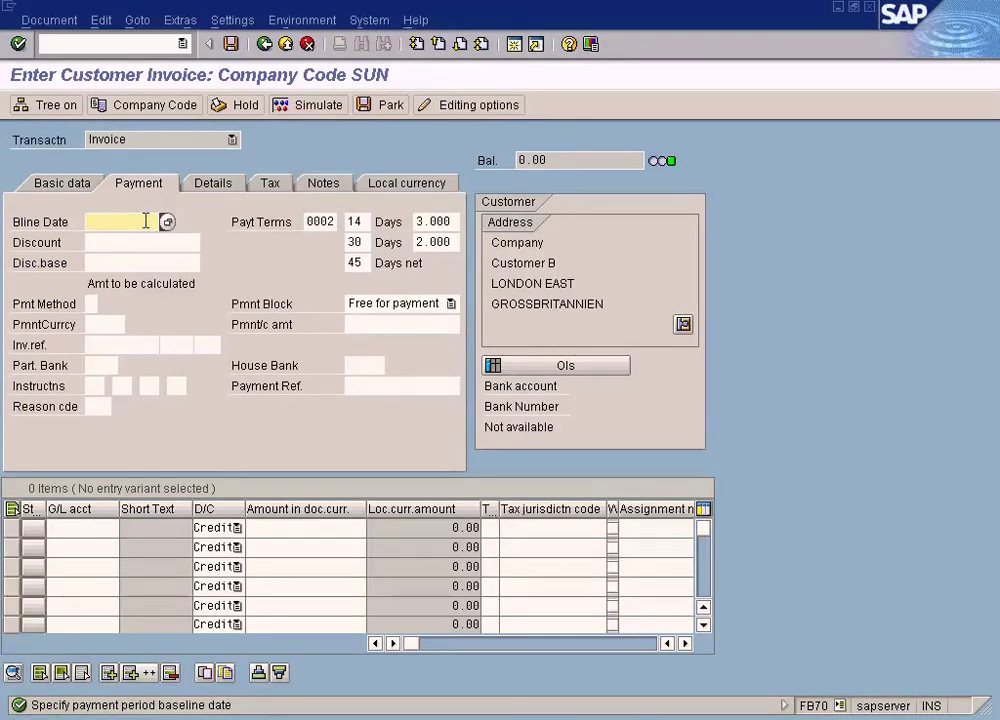
key(F4)
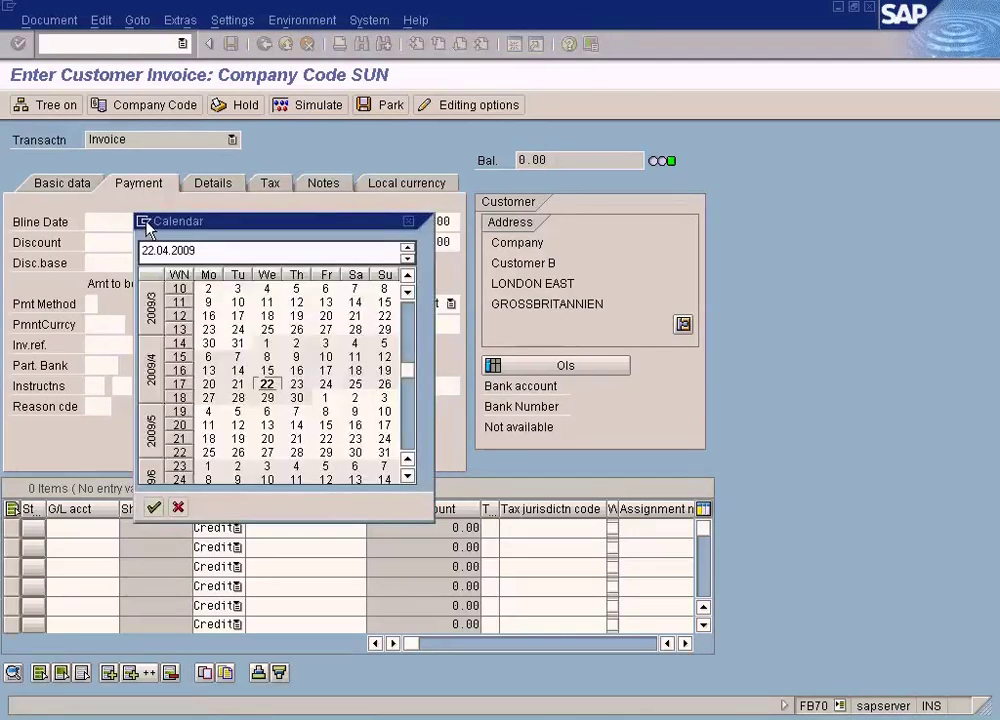
key(Return)
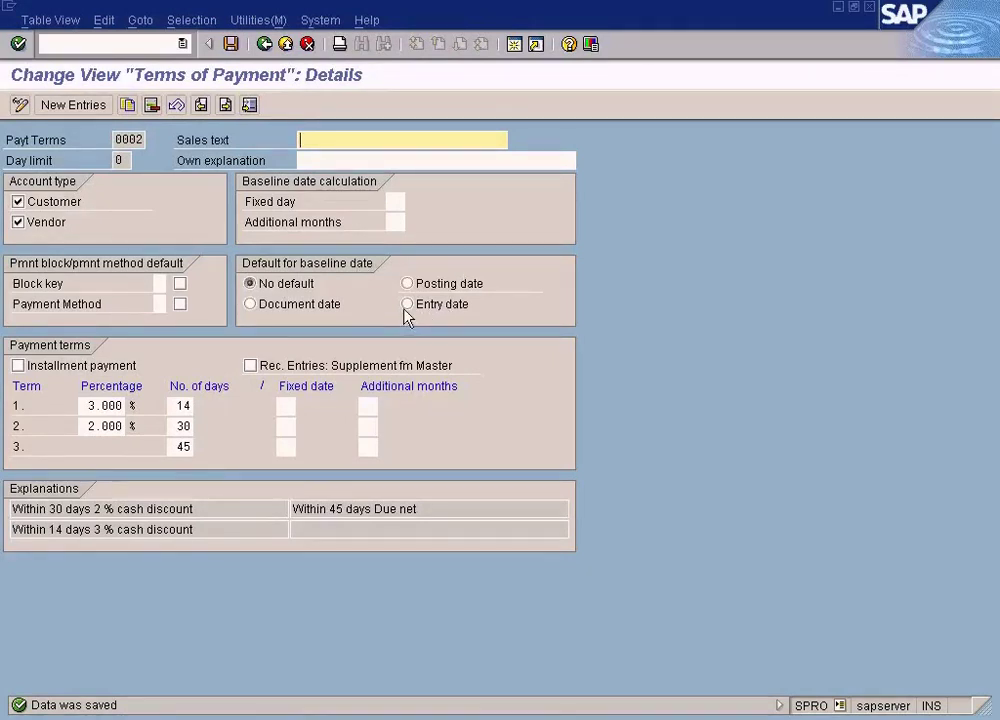
Set the third payment period of term 0002 to 50 days in the configuration and check its net due explanation
click(179, 445)
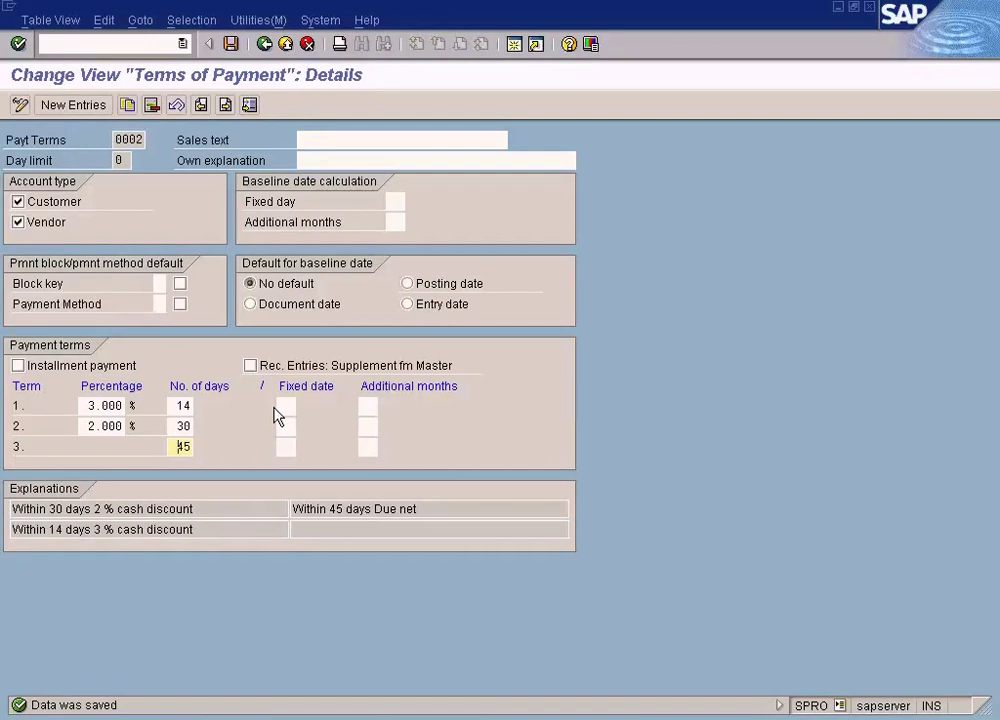
text(50)
key(Return)
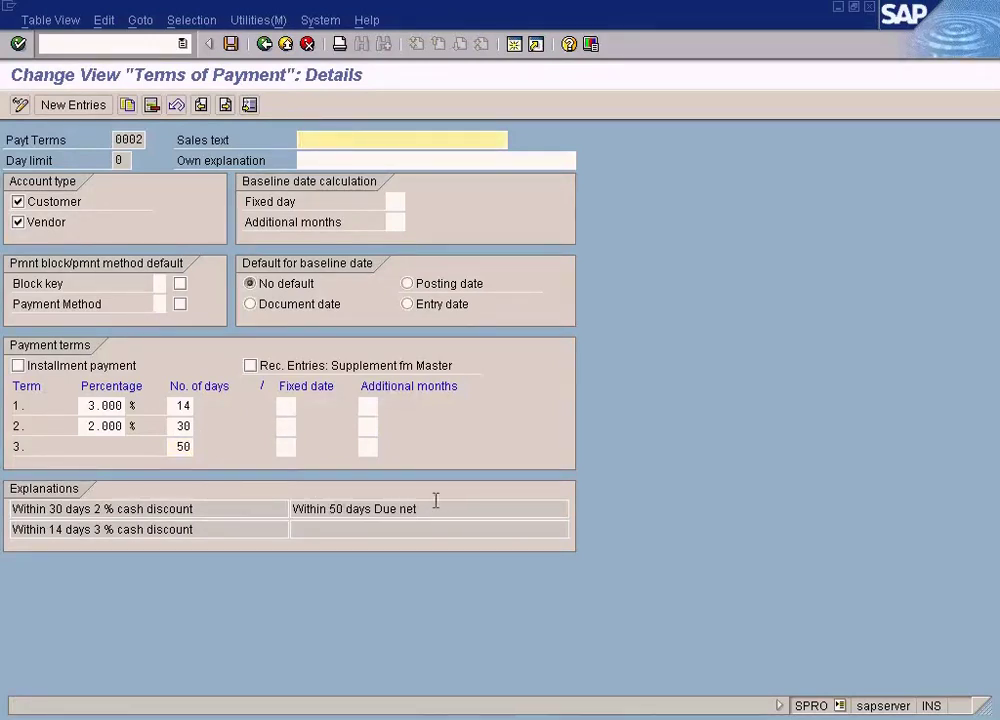
drag(433, 498, 286, 502)
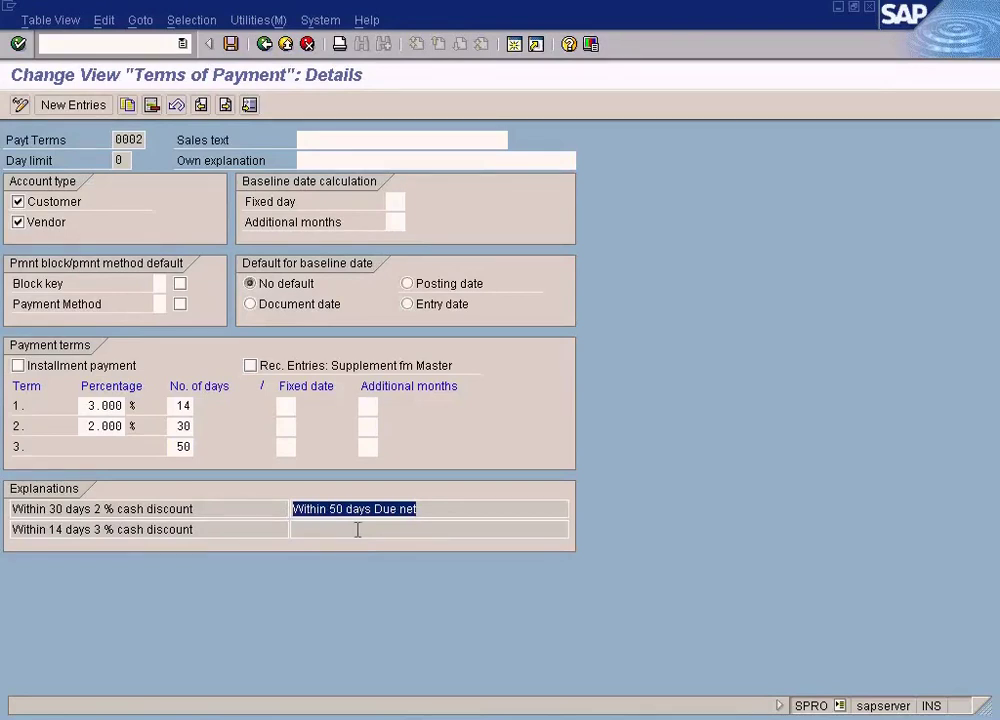
Try to set the third payment period of term 0002 to 30 days
double_click(186, 447)
text(30)
key(Return)
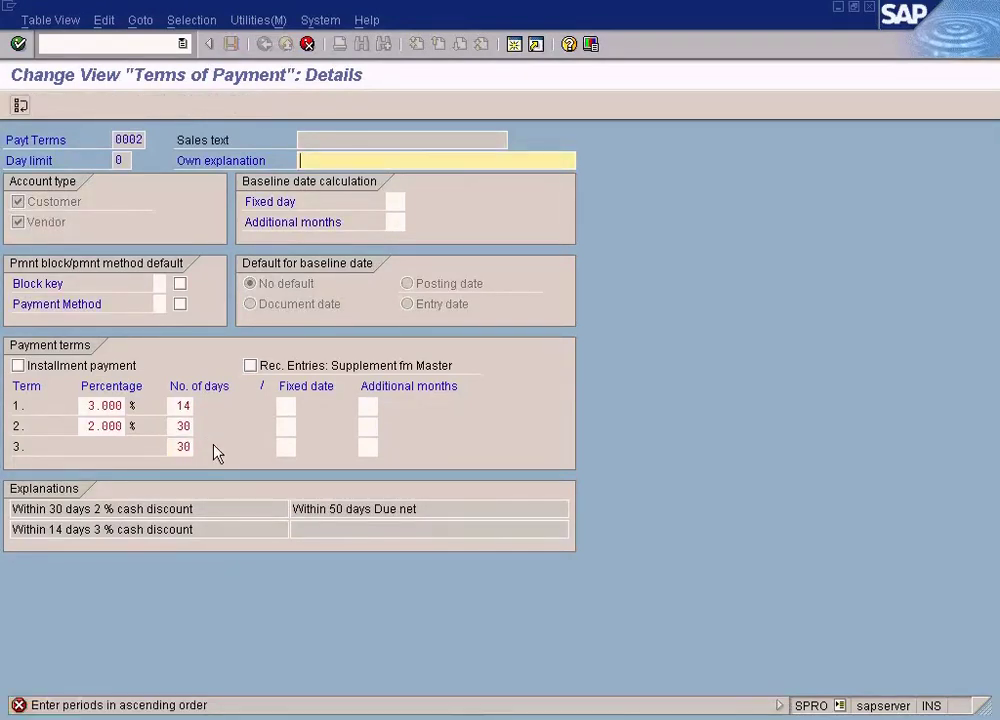
Set the third payment period of term 0002 to 31 days and check its net due explanation
double_click(183, 446)
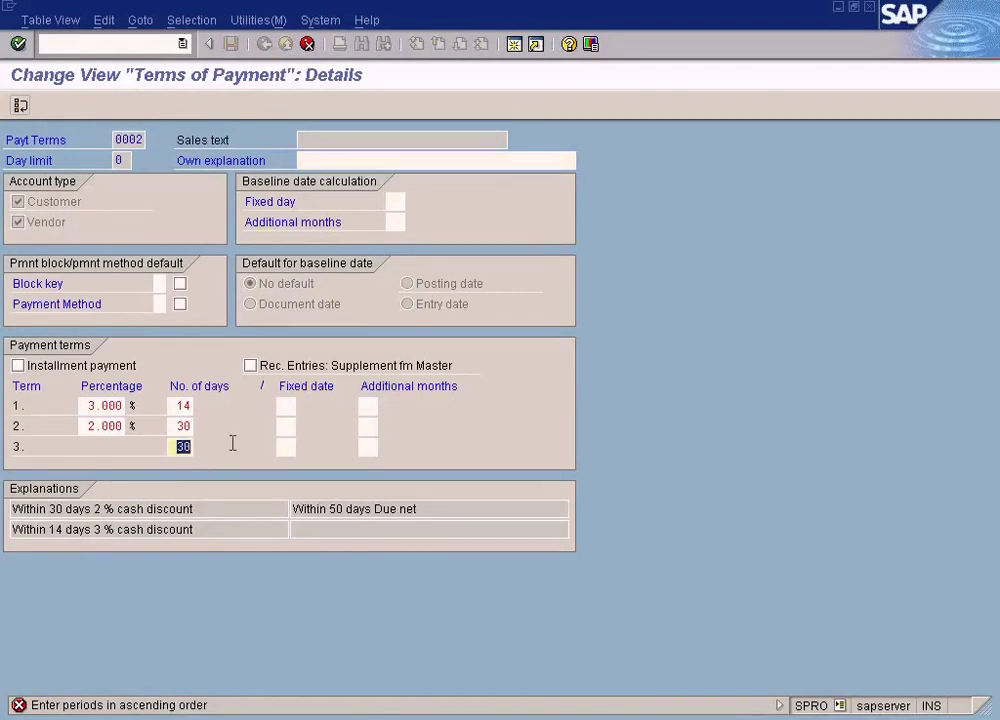
text(31)
key(Return)
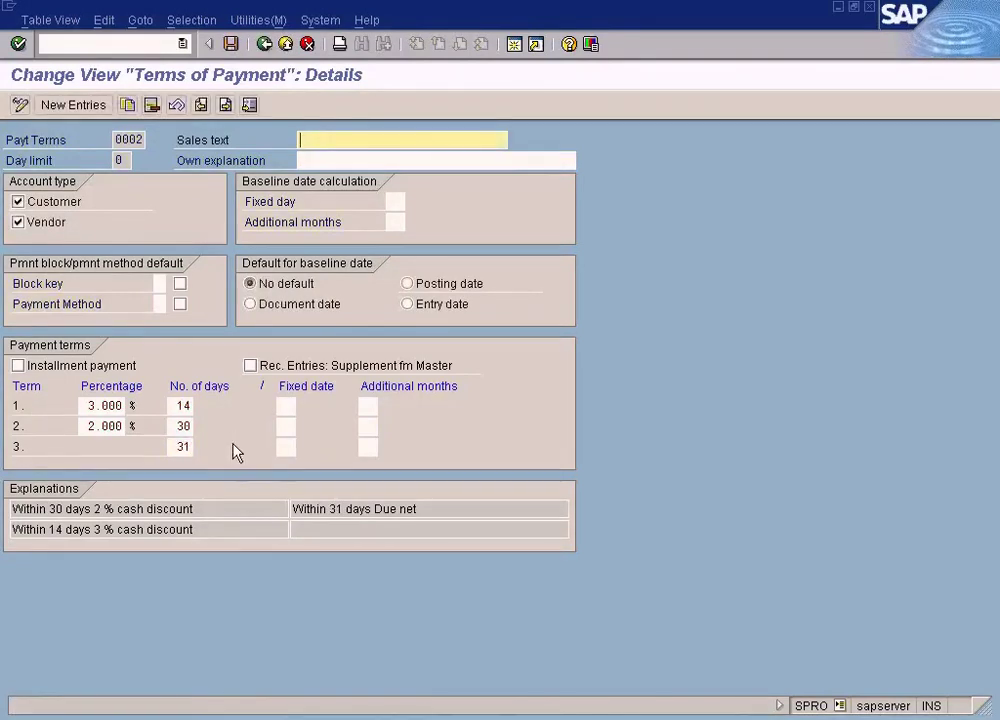
drag(422, 509, 270, 504)
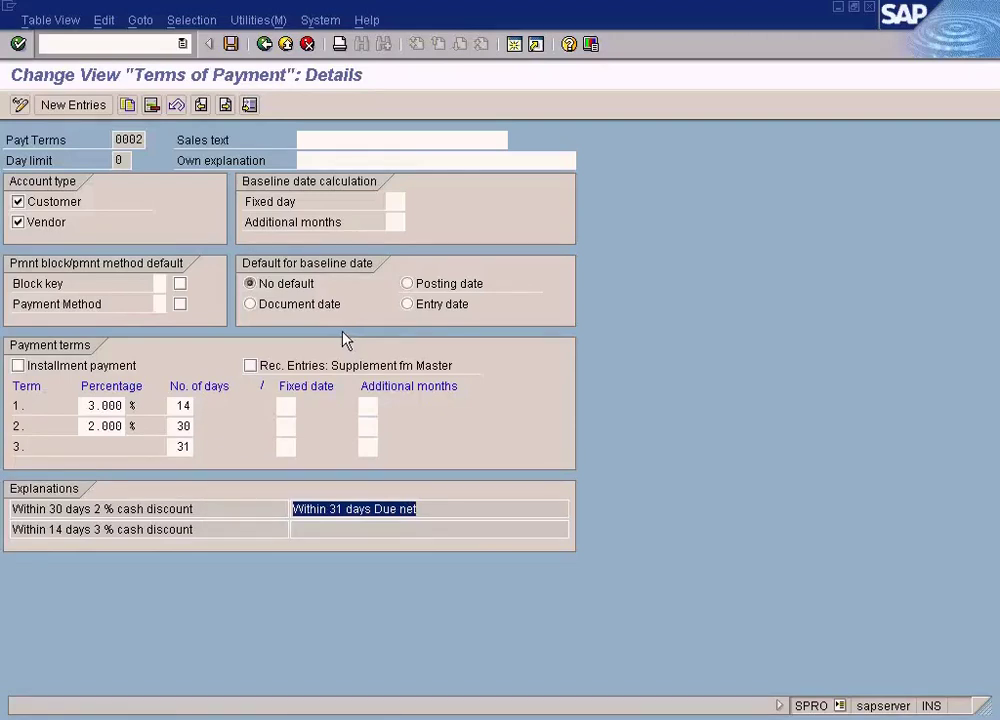
Examine the Own explanation and Sales text fields of payment term 0002
click(357, 162)
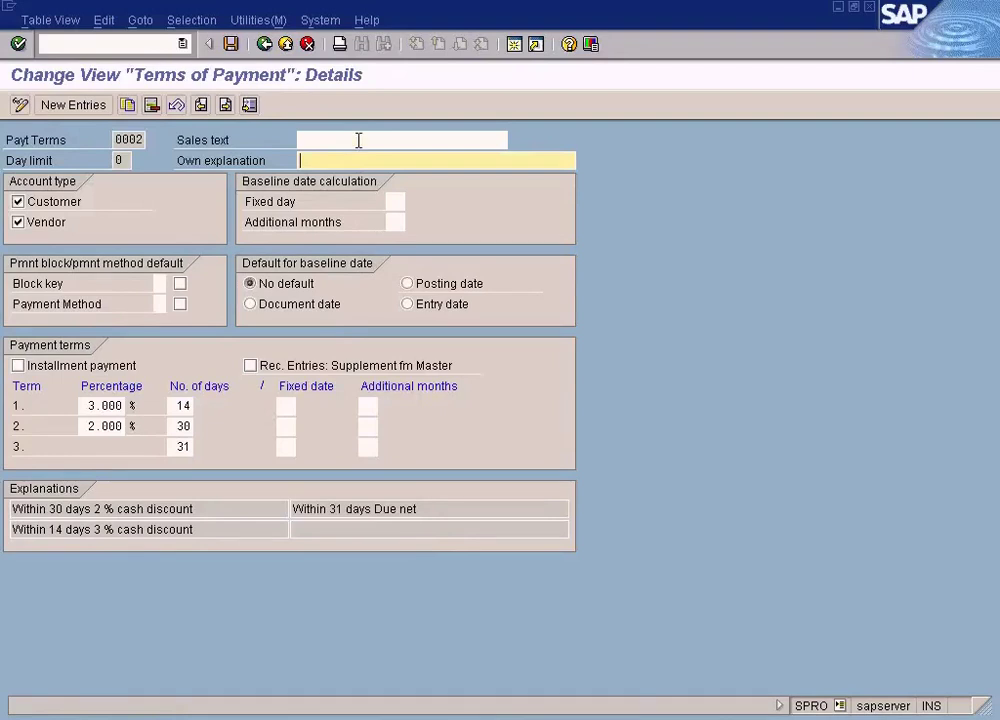
click(353, 147)
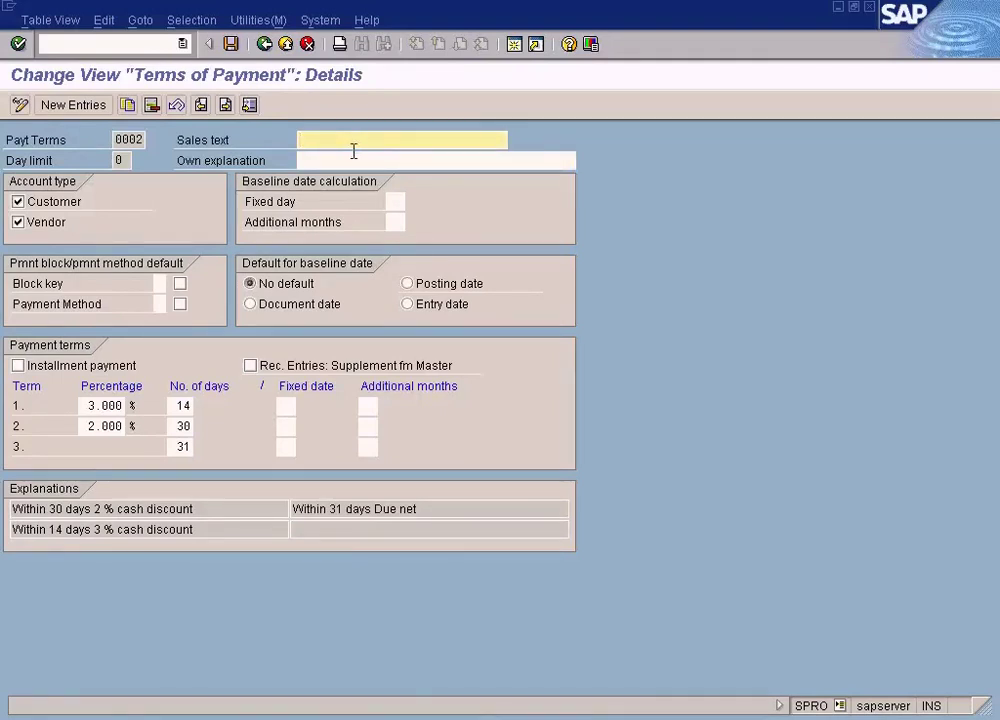